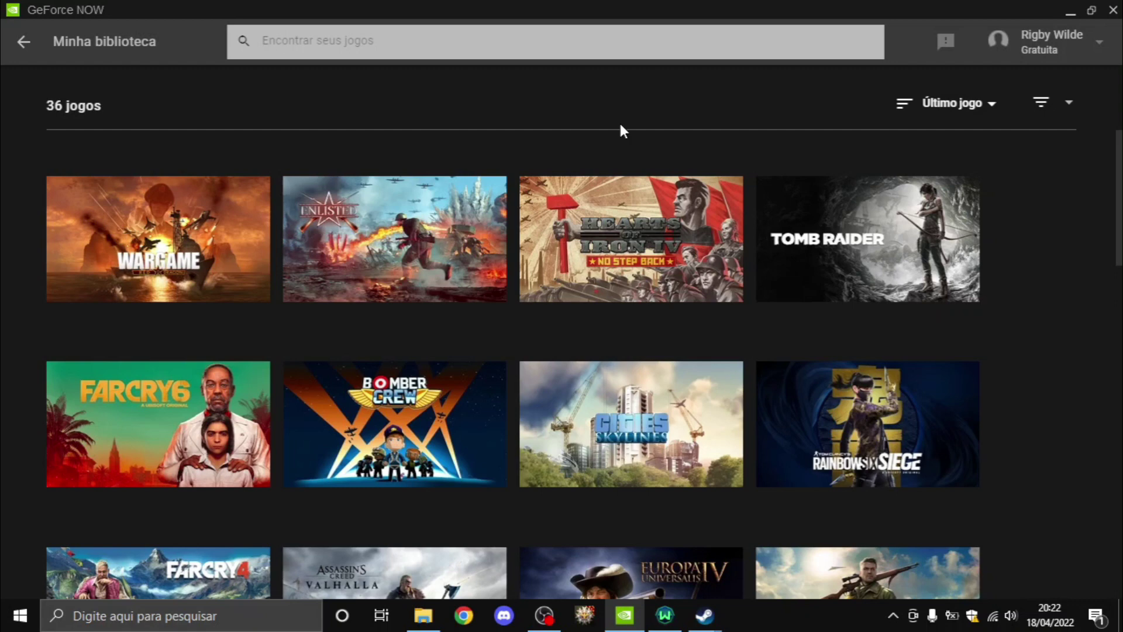
# View the details of Enlisted and Hearts of Iron IV in the GeForce NOW library.
pyautogui.click(614, 187)
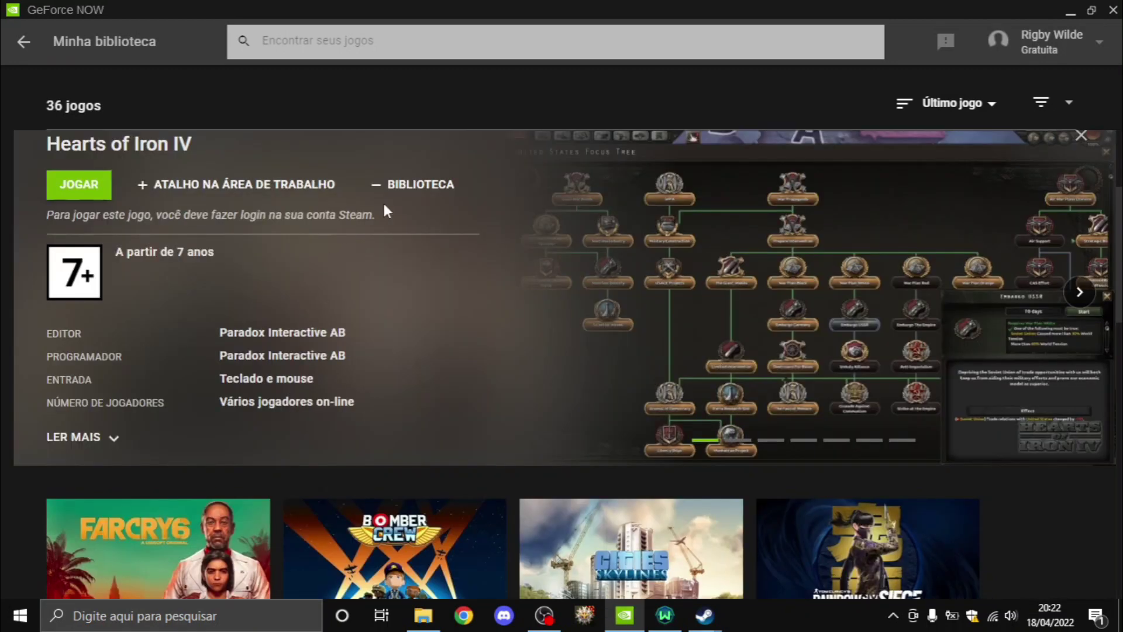
pyautogui.scroll(3, 343, 269)
pyautogui.scroll(-2, 369, 240)
pyautogui.click(493, 177)
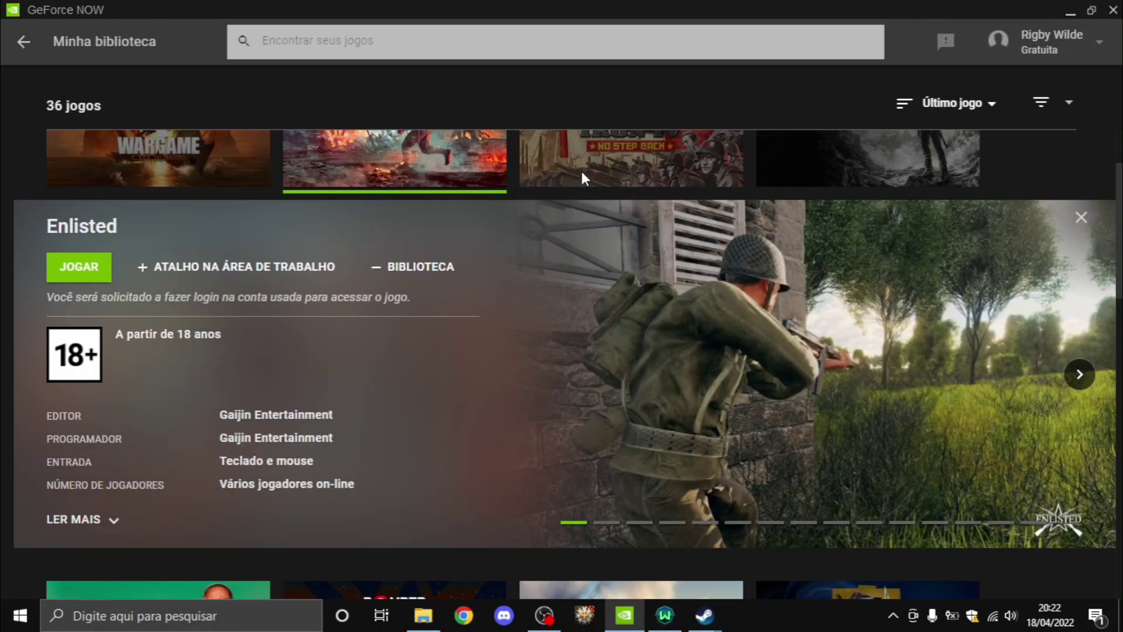
pyautogui.click(673, 172)
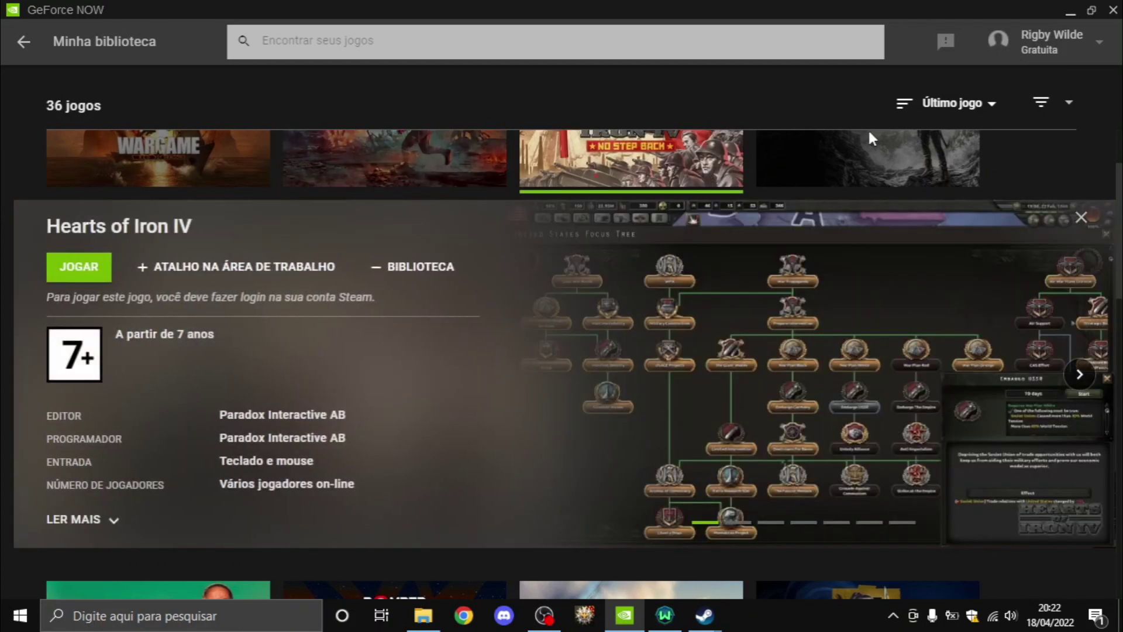
# Switch to Steam and open the Workshop of Hearts of Iron IV from the game's library page.
pyautogui.hotkey('alt', 'Tab')
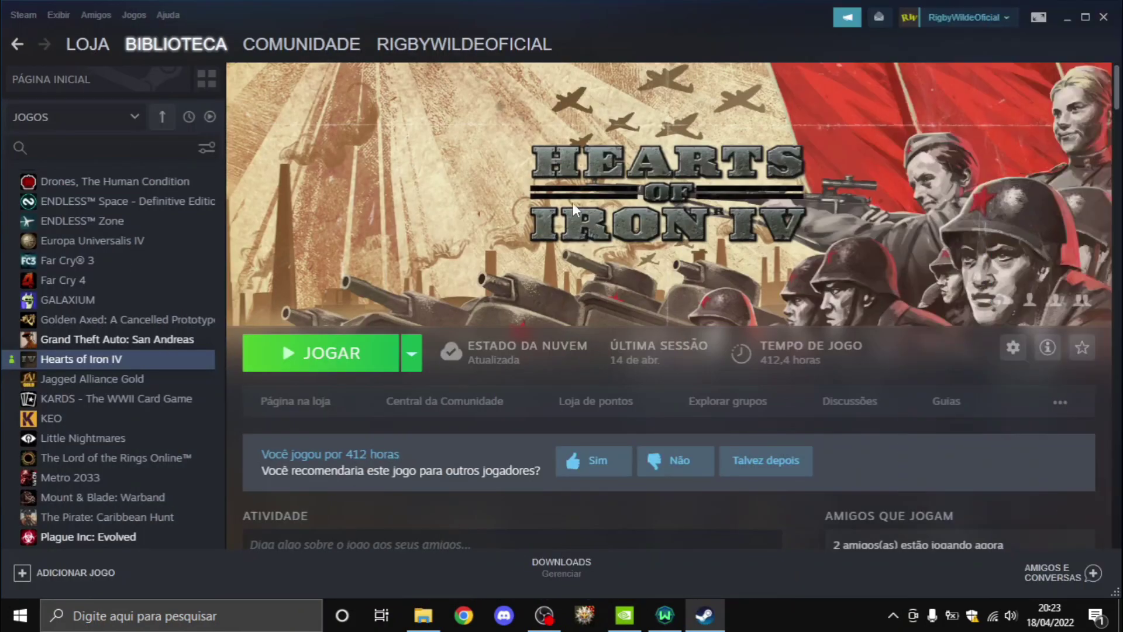
pyautogui.scroll(-3, 667, 276)
pyautogui.scroll(3, 665, 273)
pyautogui.click(1060, 402)
pyautogui.click(1011, 427)
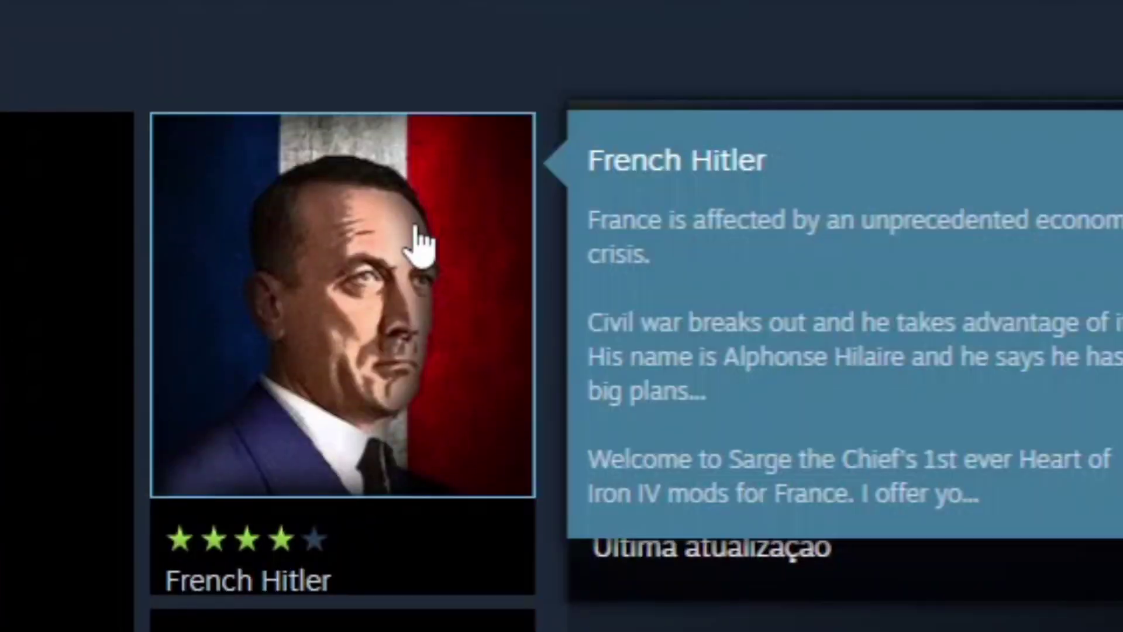
# Open the French Hitler mod in the Workshop, subscribe to it, and look through its description and comments.
pyautogui.click(848, 323)
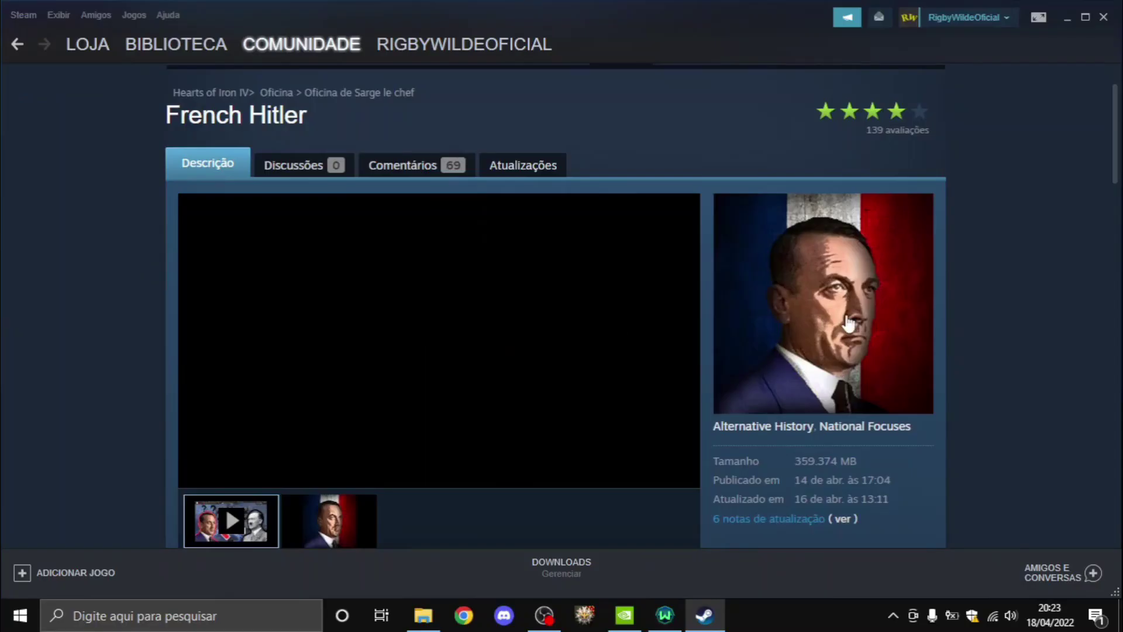
pyautogui.scroll(-5, 819, 316)
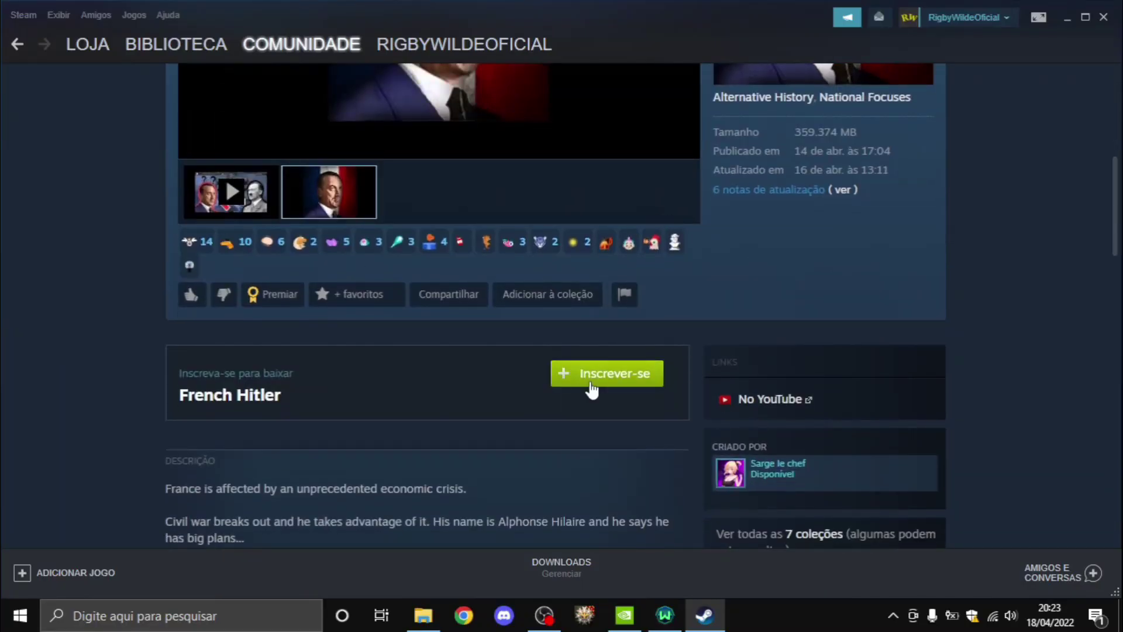
pyautogui.click(592, 380)
pyautogui.scroll(-12, 393, 336)
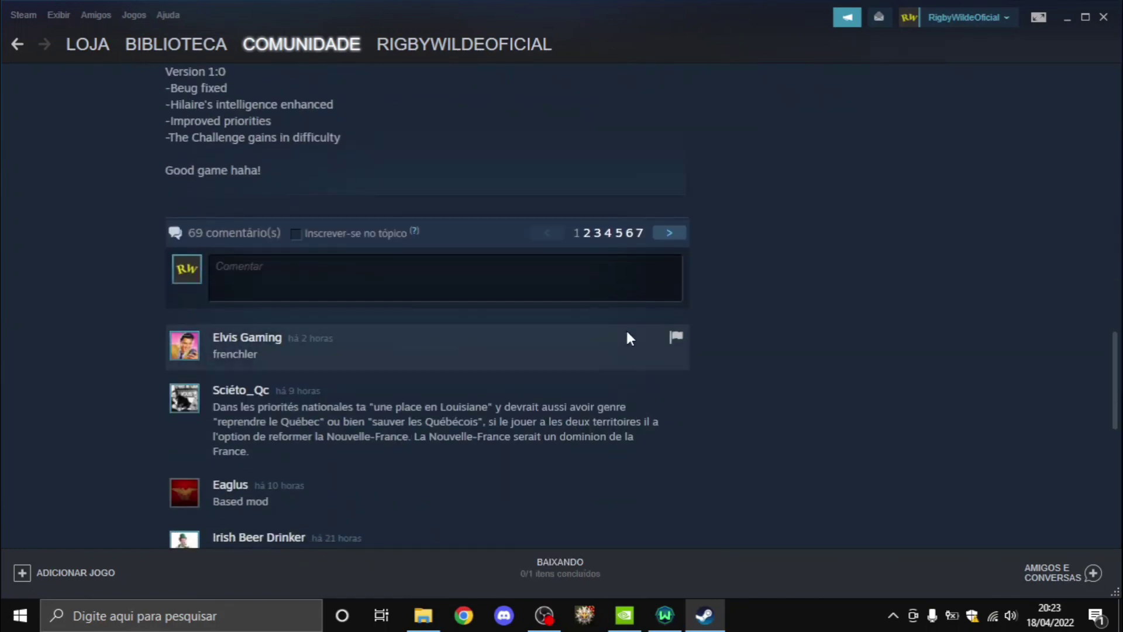
pyautogui.scroll(-3, 628, 339)
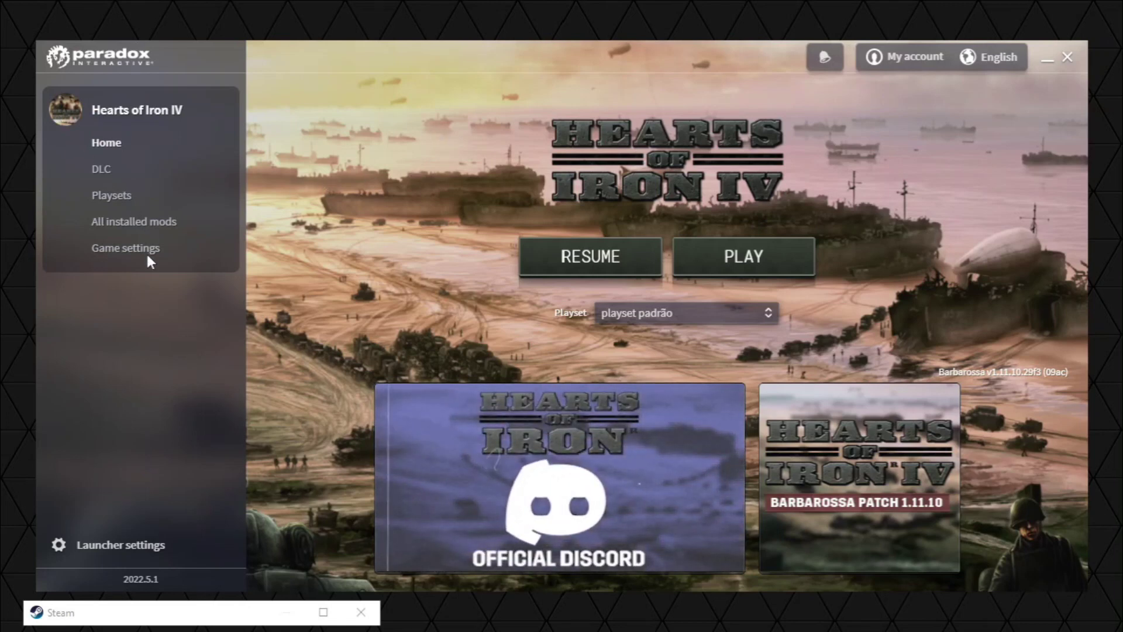
# Display all installed mods in the Hearts of Iron IV launcher and examine their download status and the warning on Brasil - A House Divided.
pyautogui.click(139, 221)
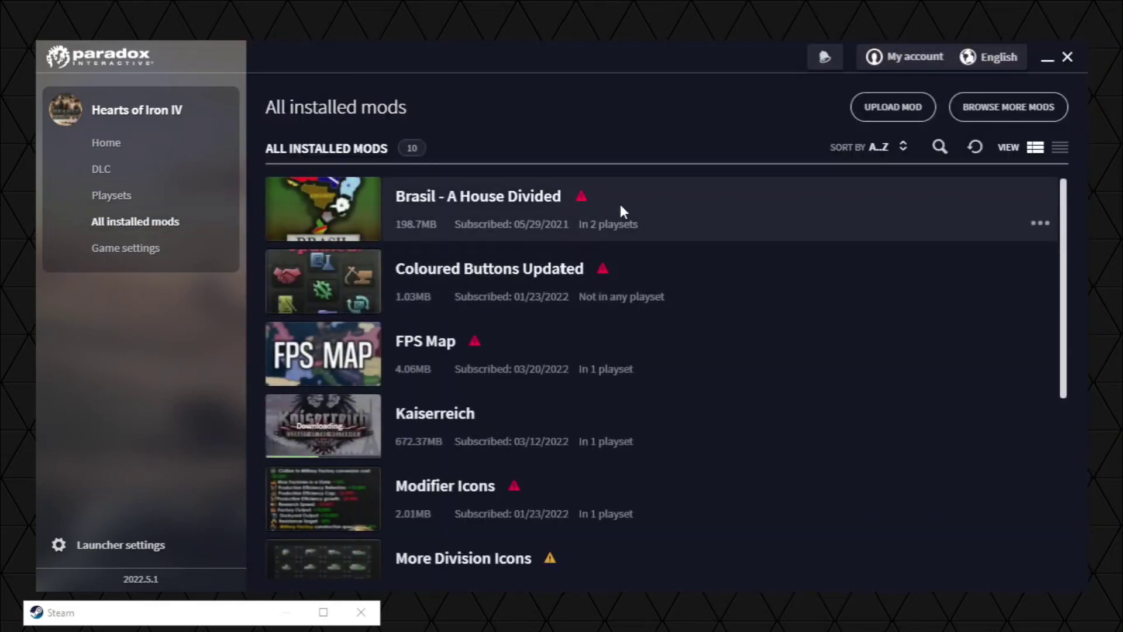
pyautogui.scroll(-5, 542, 342)
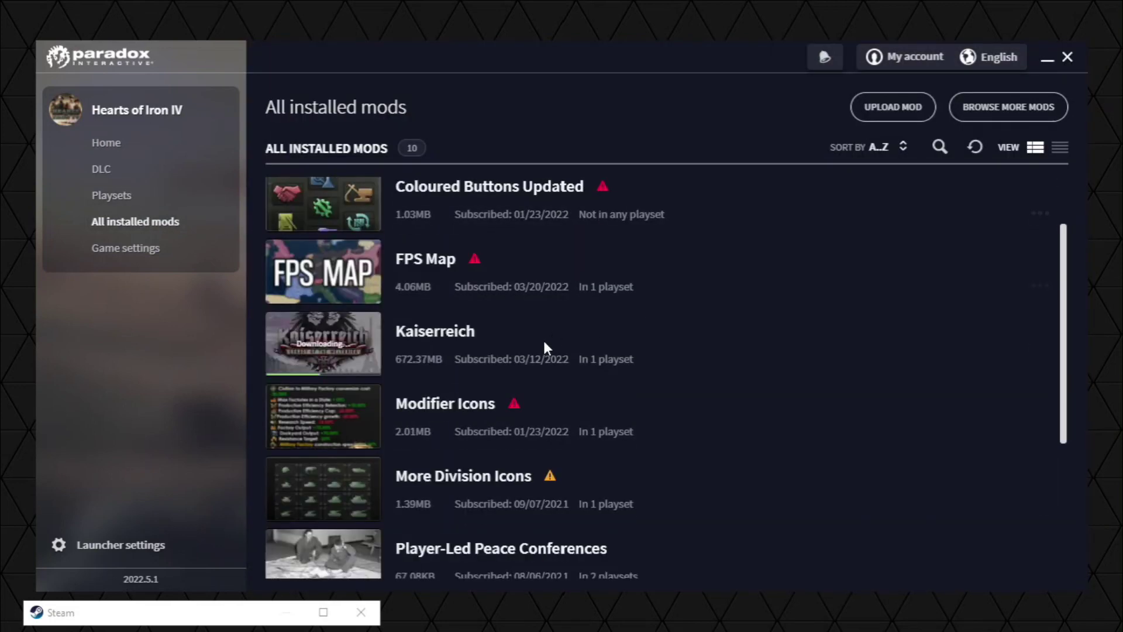
pyautogui.scroll(5, 531, 362)
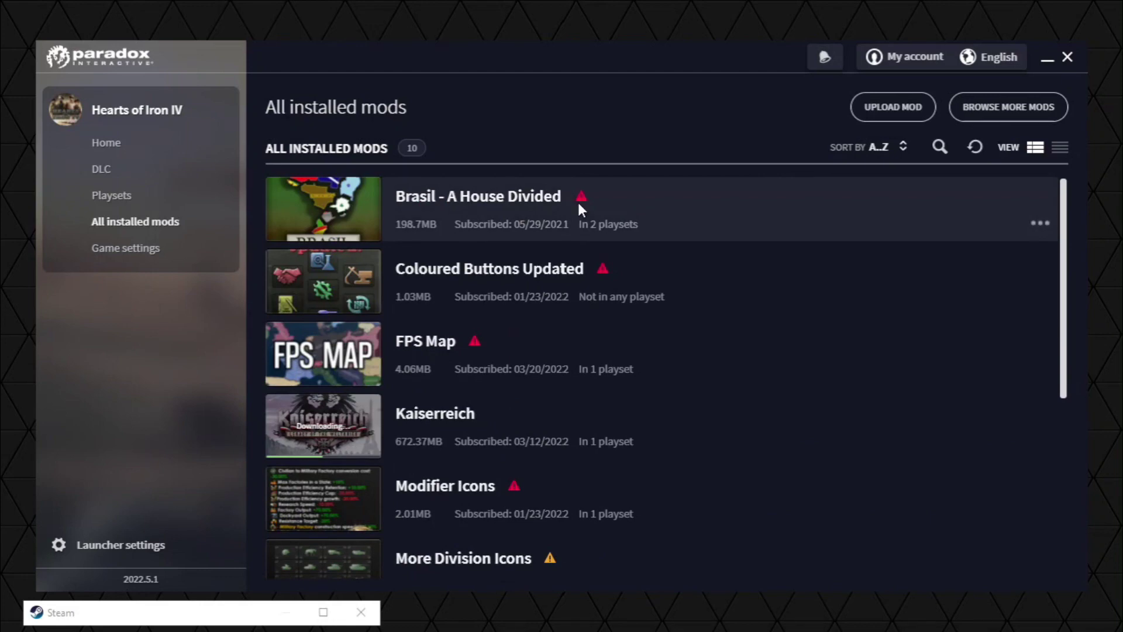
pyautogui.scroll(-5, 592, 214)
pyautogui.scroll(5, 593, 269)
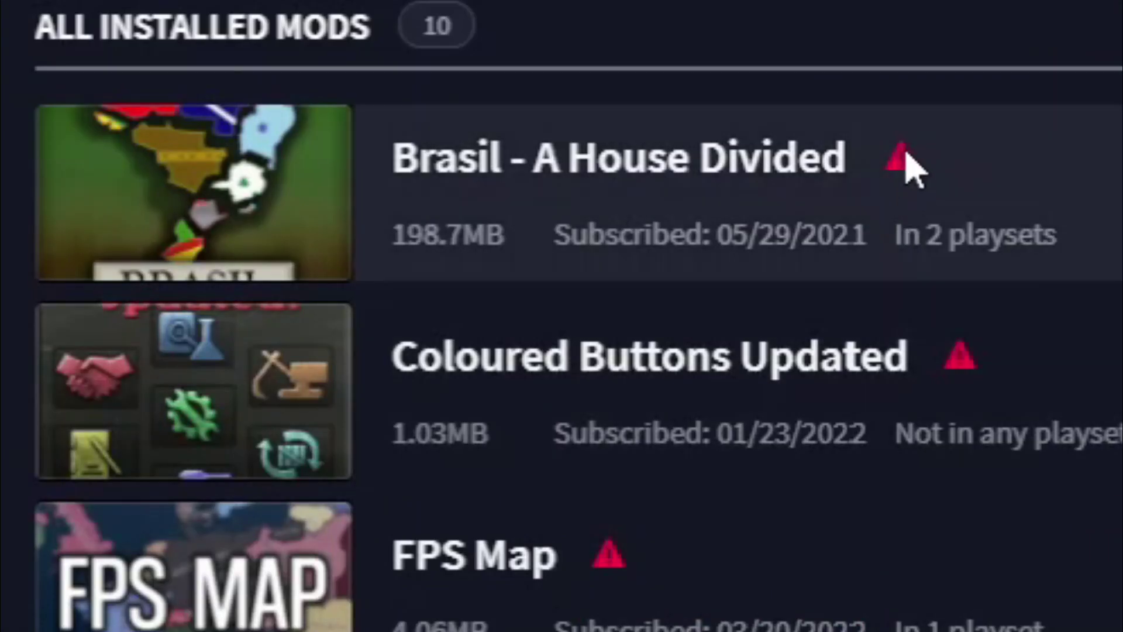
pyautogui.moveTo(580, 198)
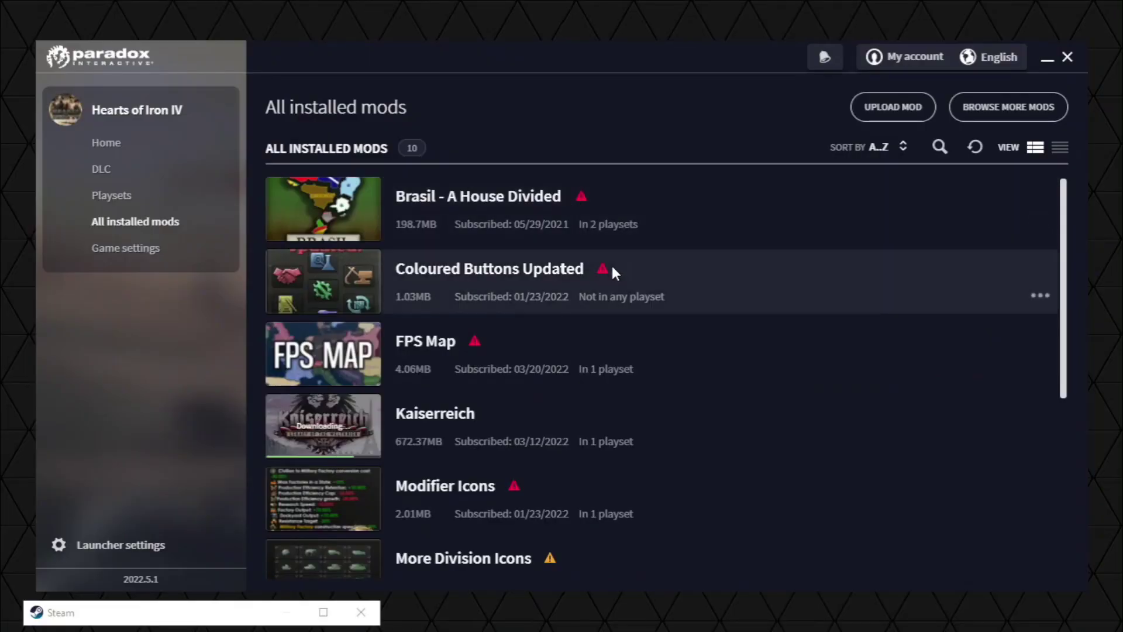
pyautogui.scroll(-5, 610, 264)
pyautogui.scroll(5, 585, 315)
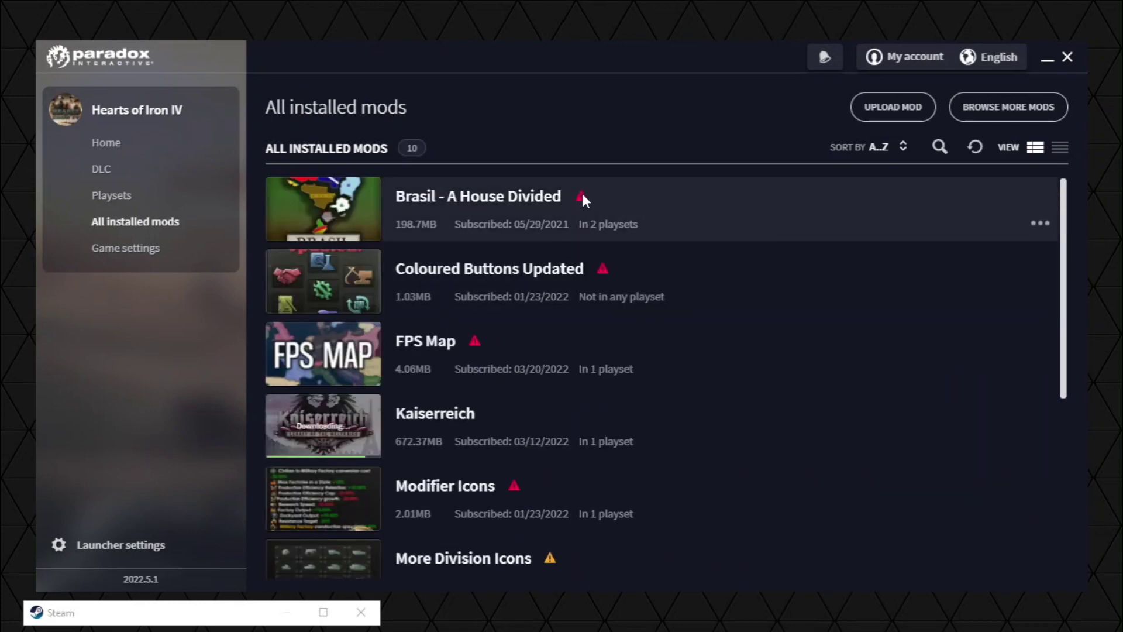
pyautogui.moveTo(582, 195)
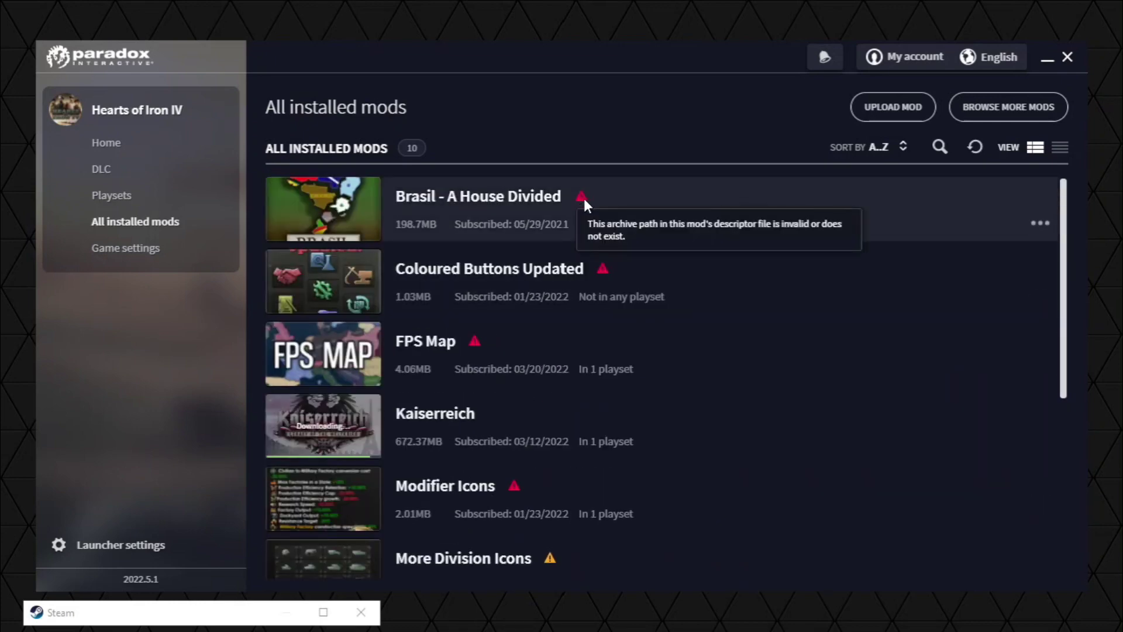
pyautogui.scroll(-2, 594, 263)
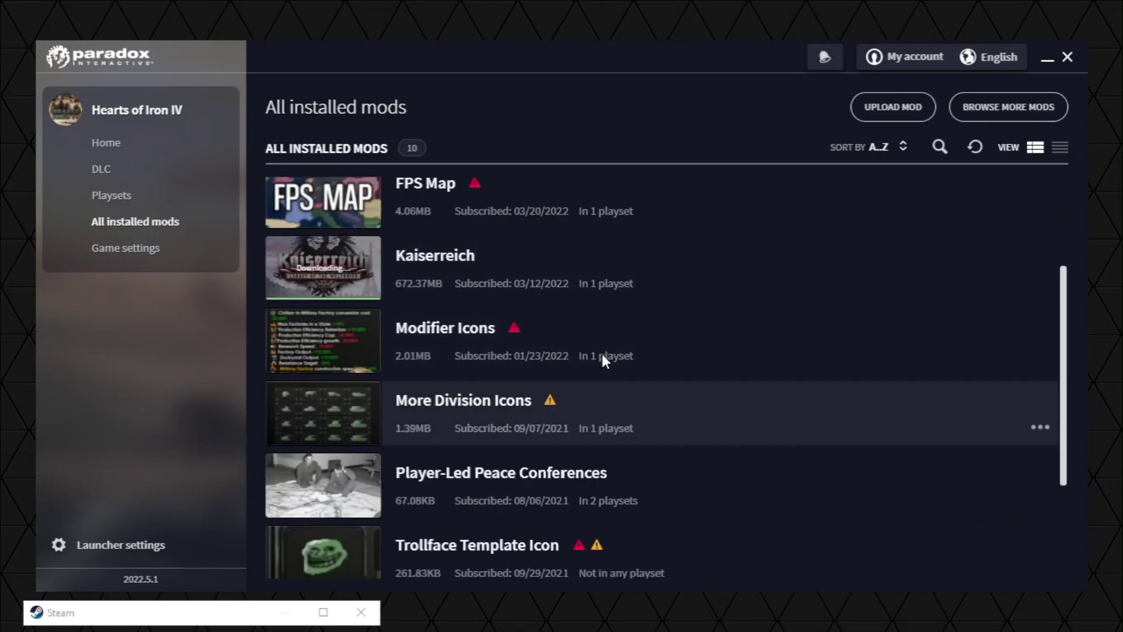
pyautogui.scroll(2, 602, 356)
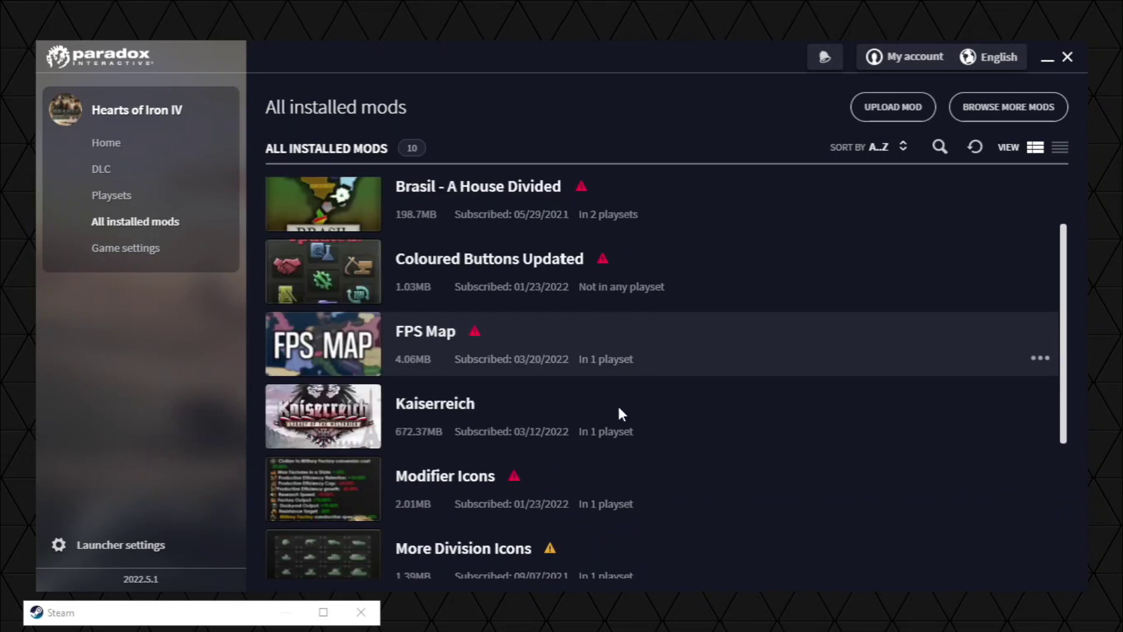
pyautogui.scroll(1, 819, 275)
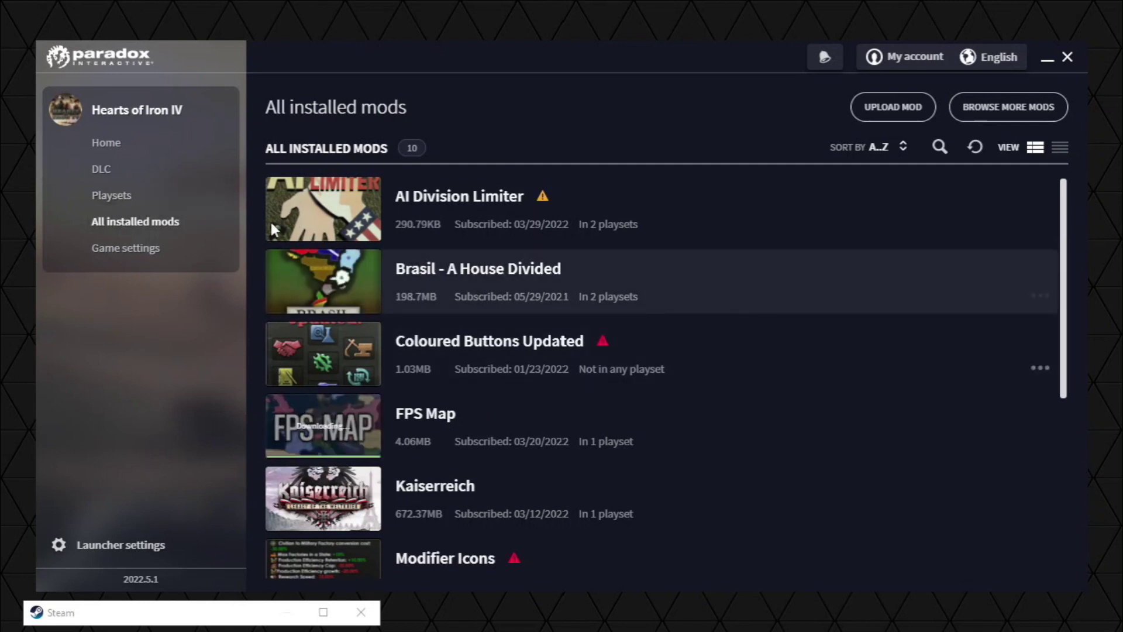
# Open the playsets and select the Brasil Dividido playset to view its mods.
pyautogui.click(117, 196)
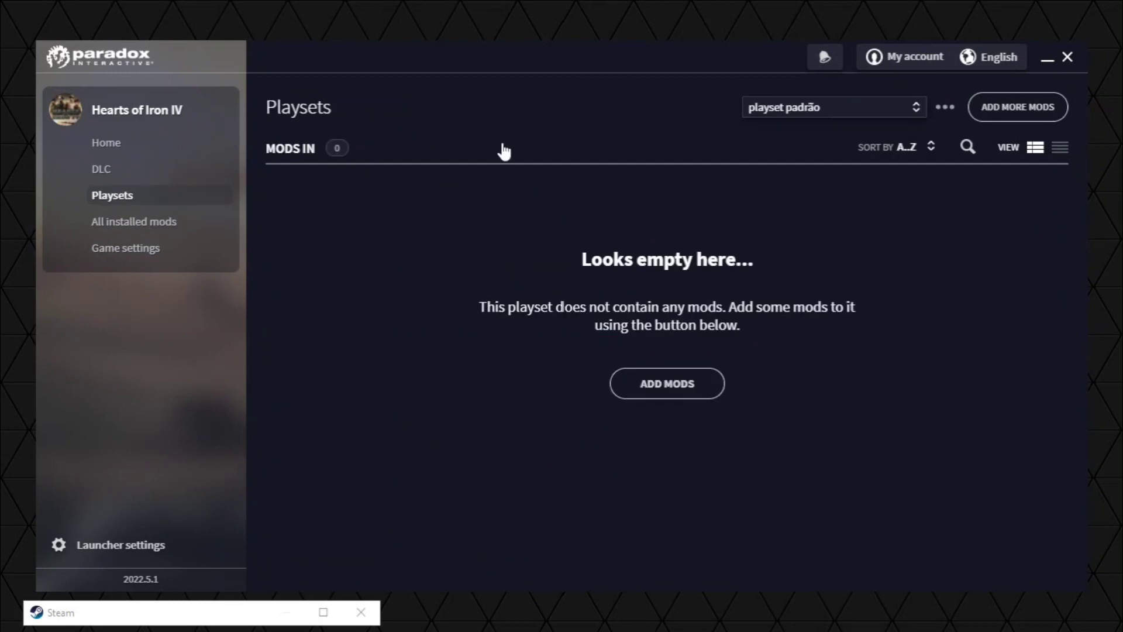
pyautogui.click(851, 111)
pyautogui.click(836, 239)
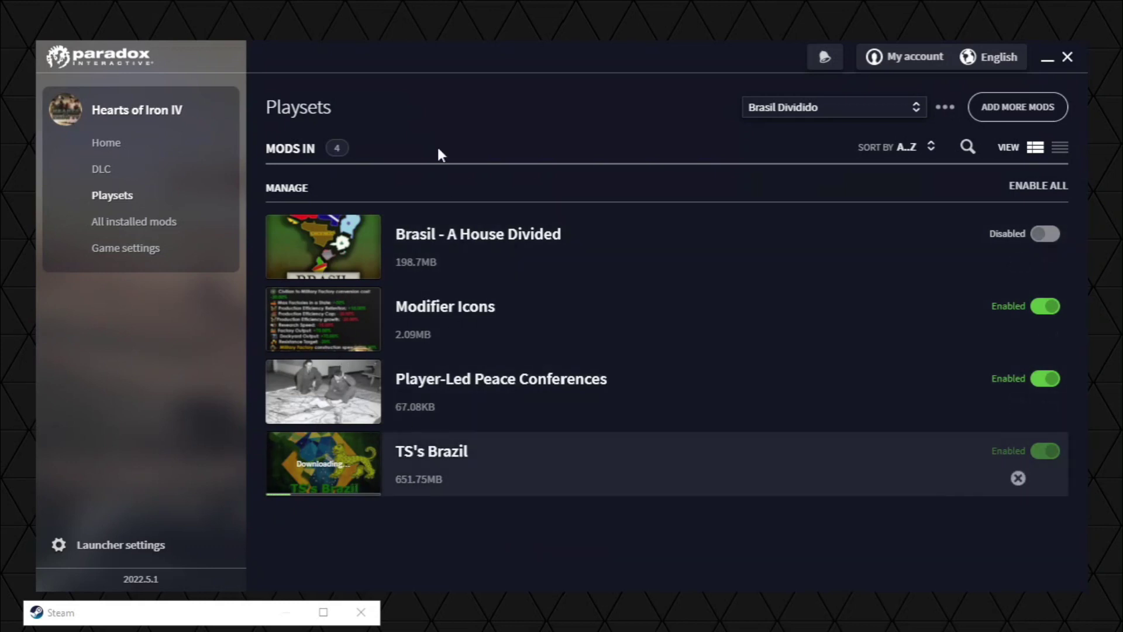
# Look at the game settings and check the full list of installed mods for download progress.
pyautogui.click(176, 247)
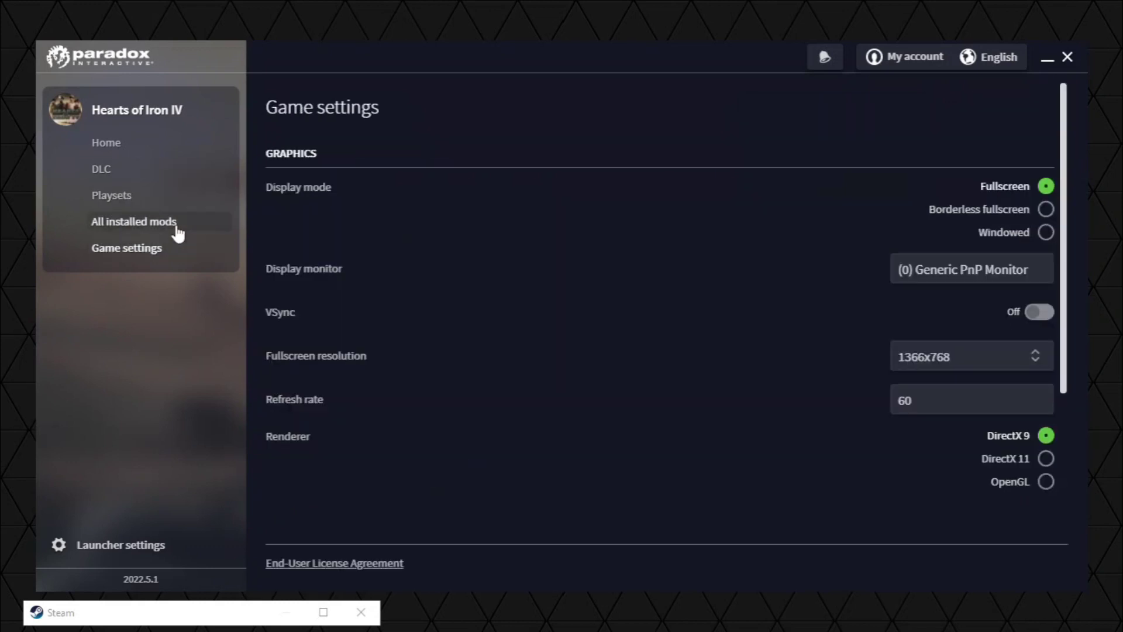
pyautogui.click(175, 222)
pyautogui.scroll(-5, 585, 251)
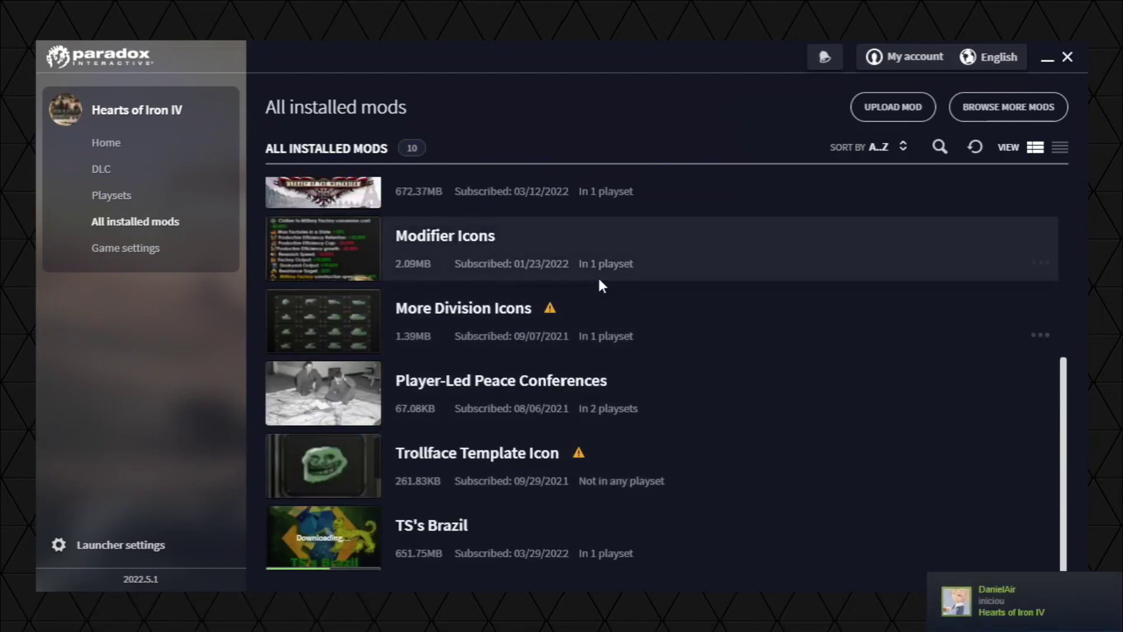
pyautogui.scroll(5, 538, 319)
pyautogui.scroll(-5, 438, 328)
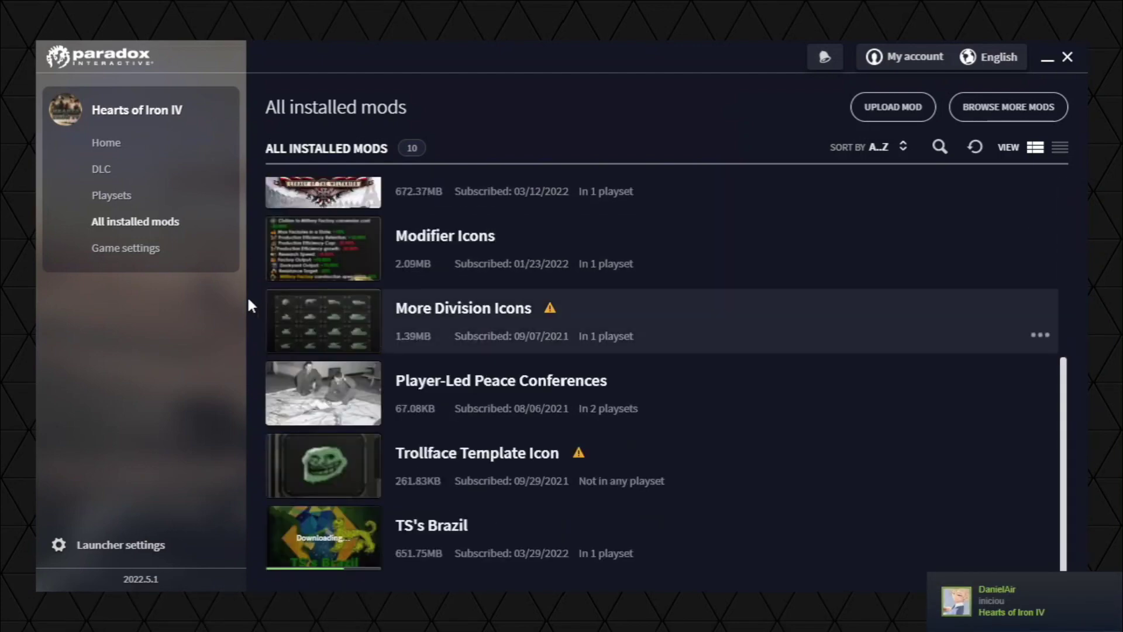
# Return to the playsets and switch from playset padrão to the Brasil Dividido playset.
pyautogui.click(156, 198)
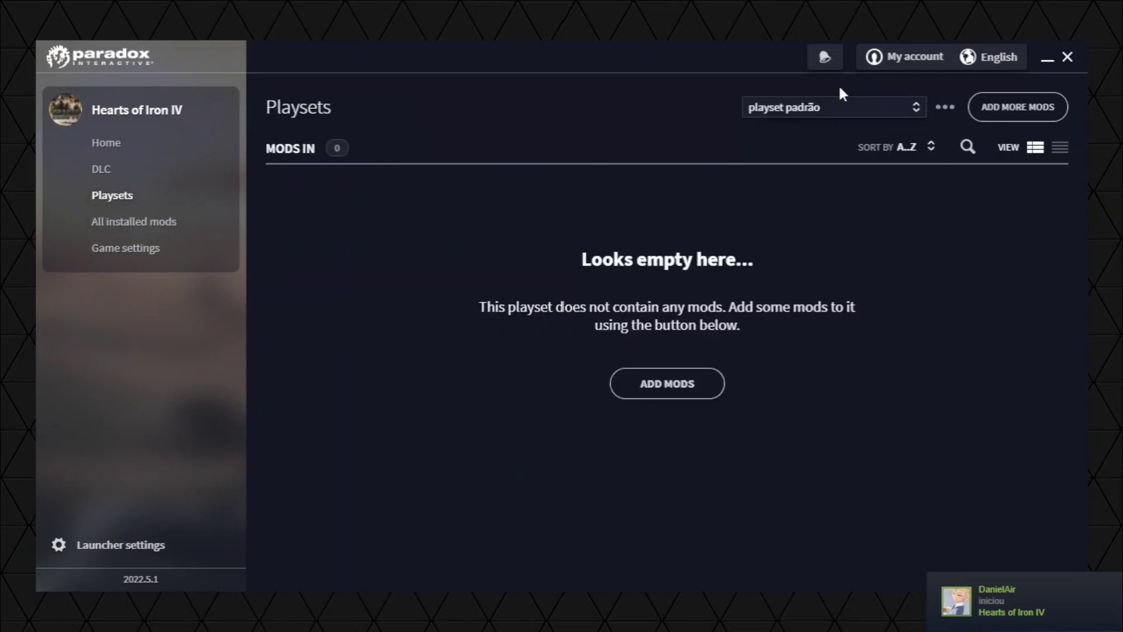
pyautogui.click(814, 105)
pyautogui.click(802, 237)
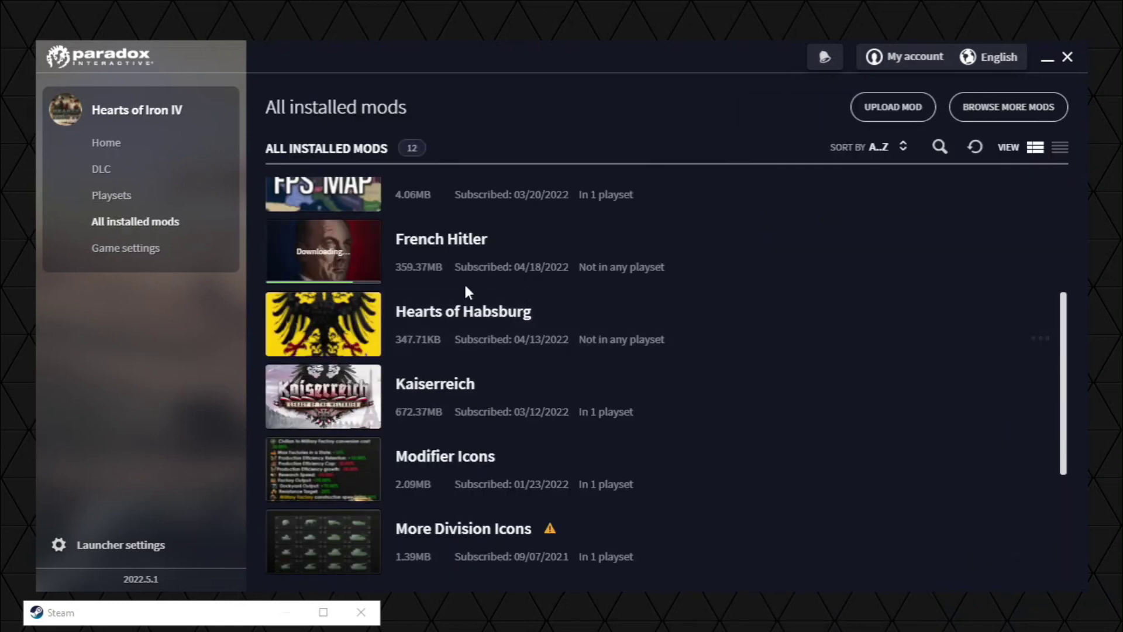
# Review the complete list of installed mods, checking the download status of French Hitler and the remaining warnings.
pyautogui.scroll(2, 410, 292)
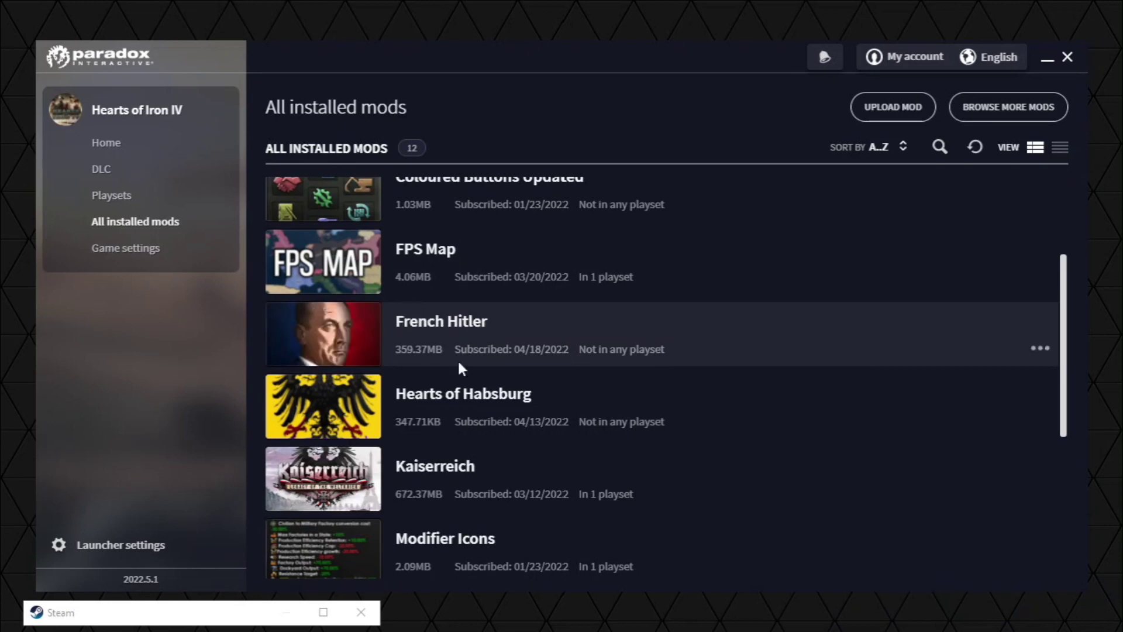
pyautogui.scroll(3, 511, 283)
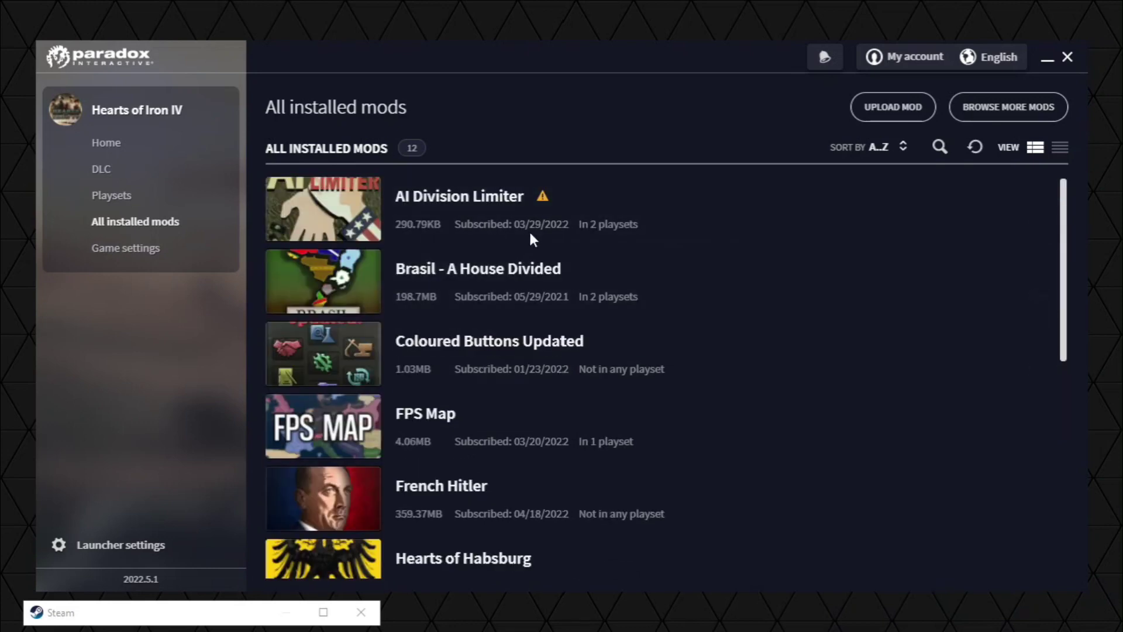
pyautogui.scroll(-5, 385, 262)
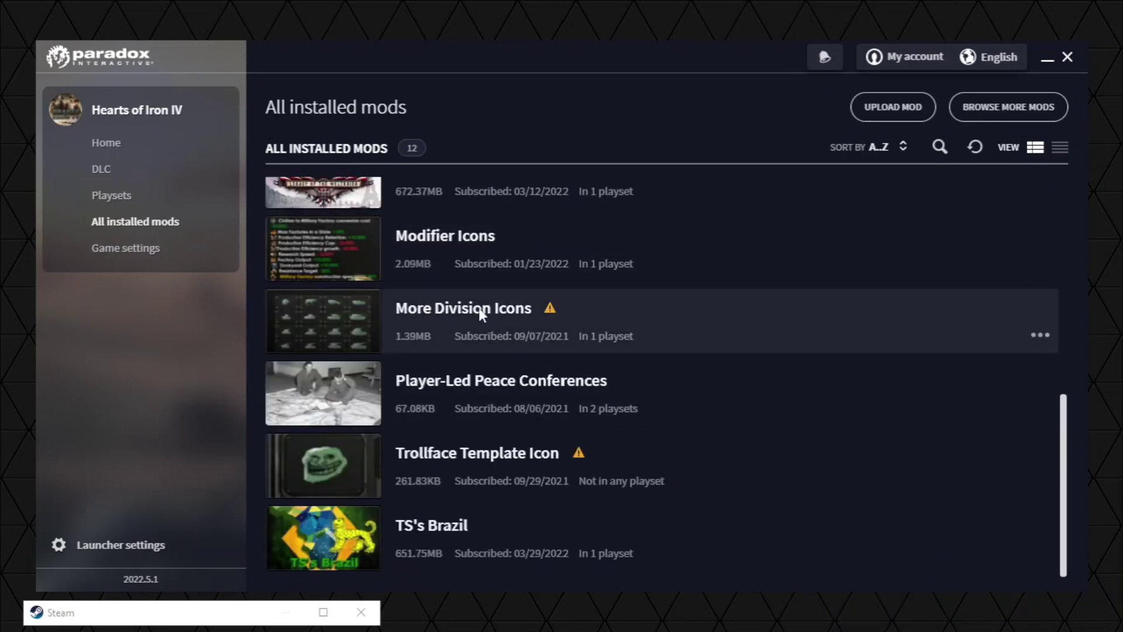
pyautogui.scroll(5, 760, 251)
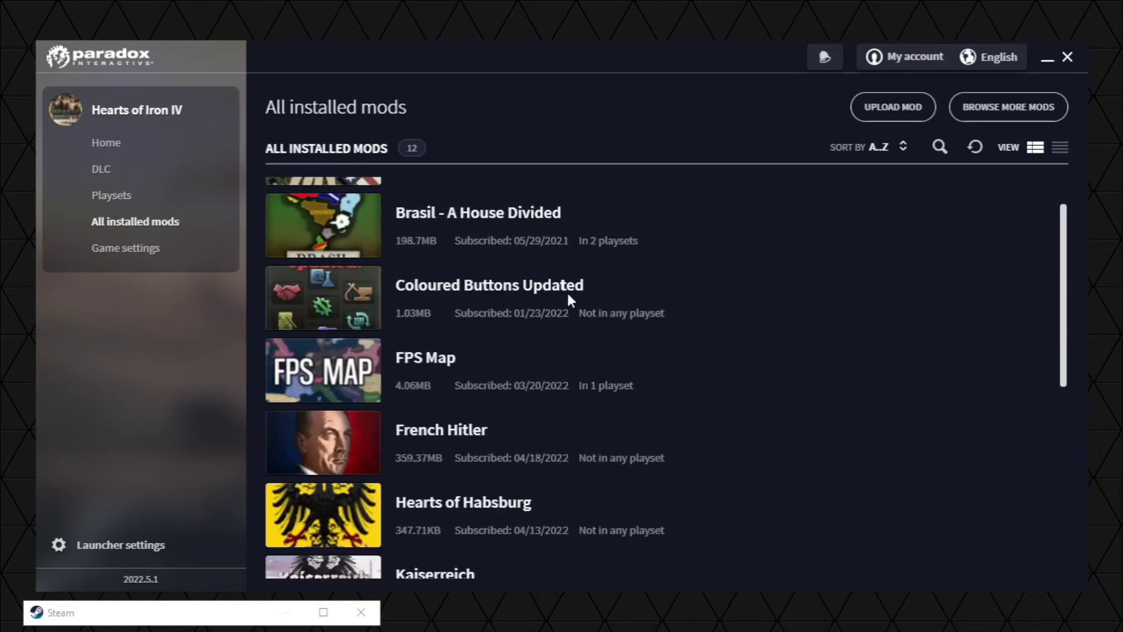
pyautogui.scroll(-4, 433, 283)
pyautogui.scroll(6, 314, 215)
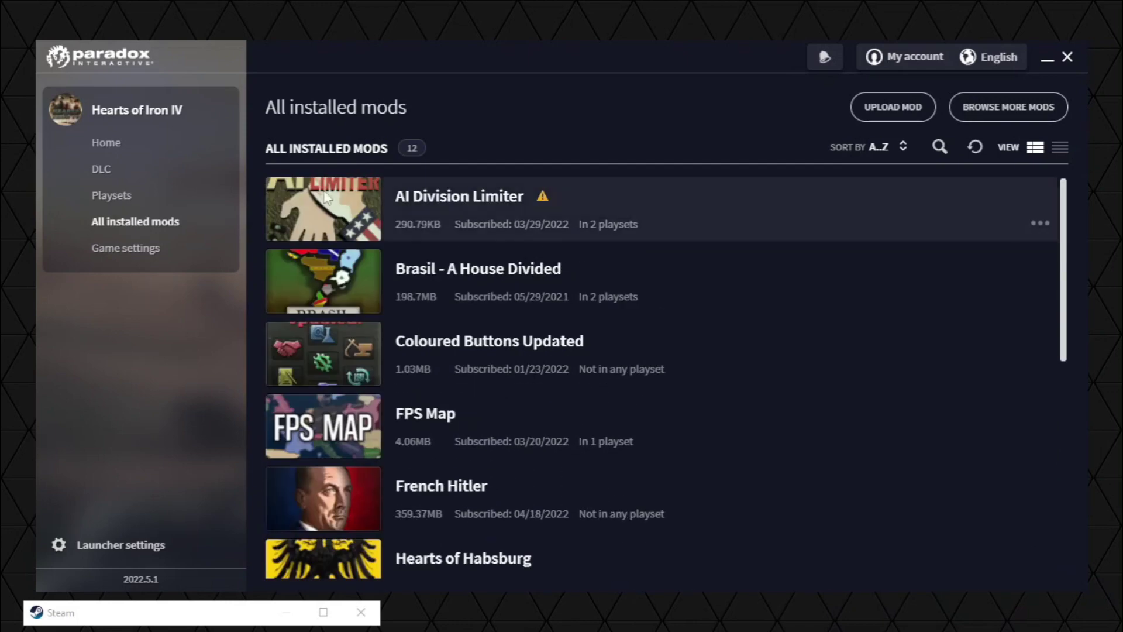
pyautogui.scroll(-5, 375, 289)
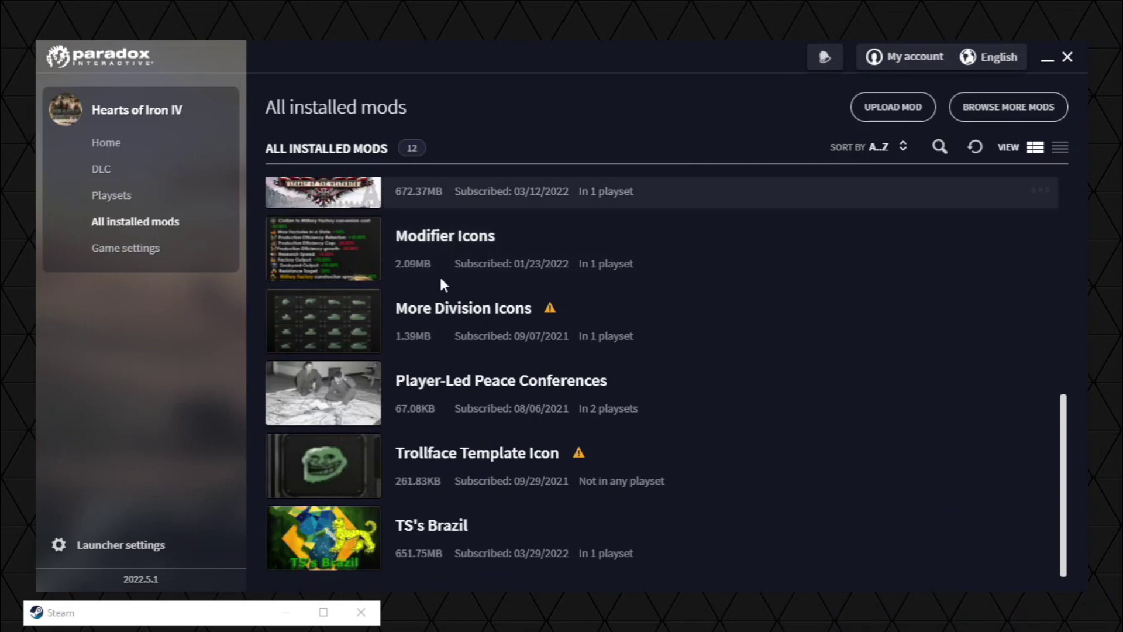
pyautogui.scroll(6, 351, 374)
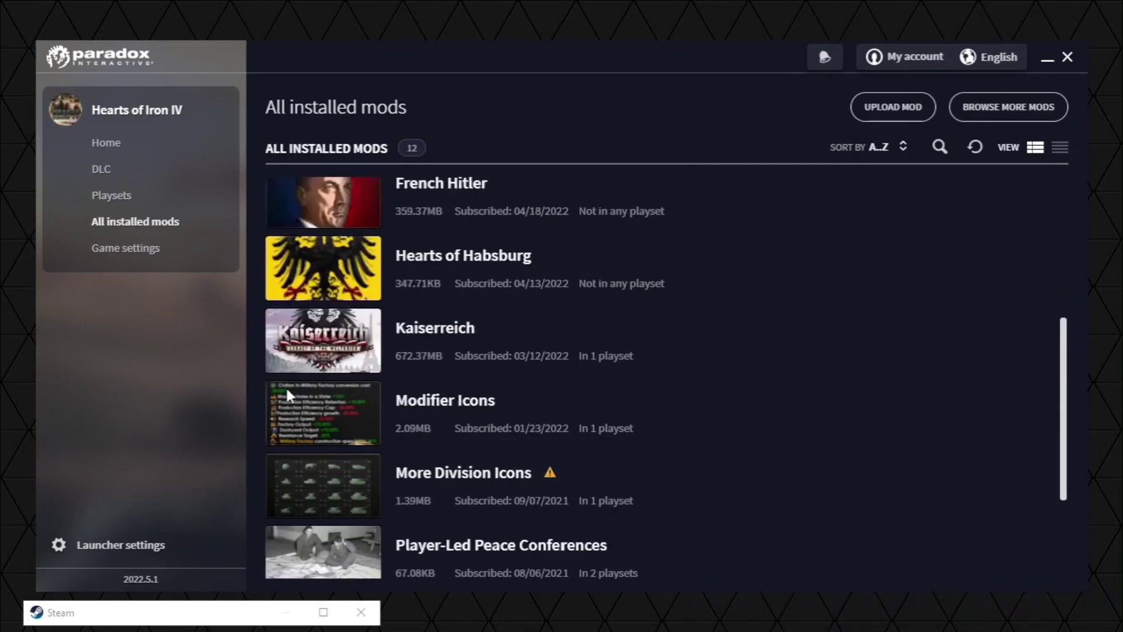
pyautogui.scroll(-2, 428, 374)
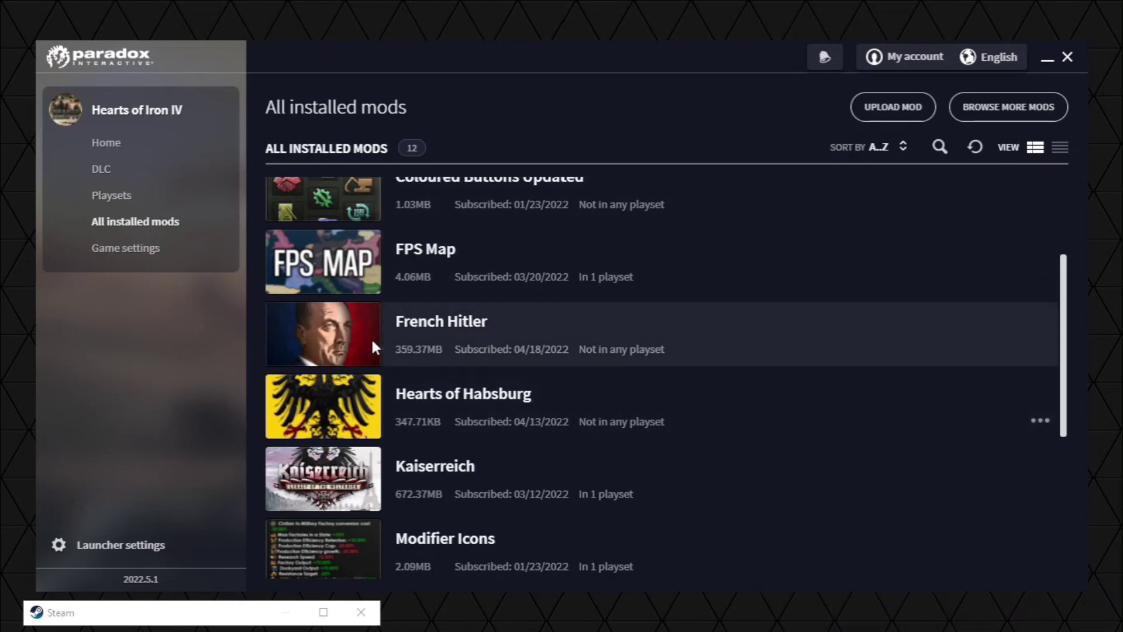
pyautogui.scroll(-4, 503, 360)
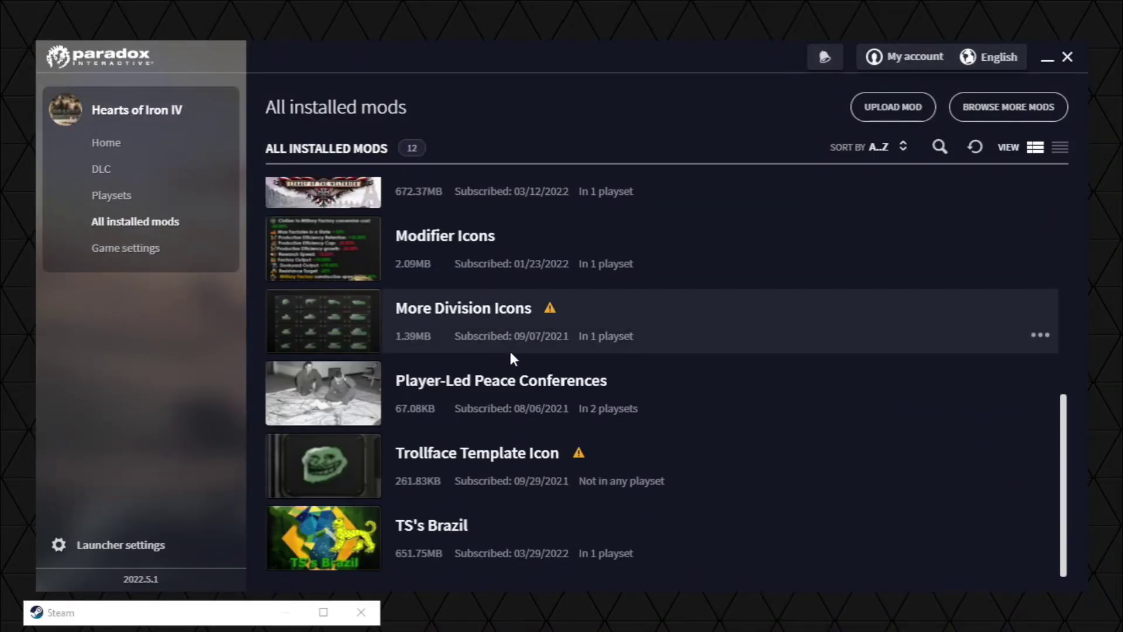
# Check the remaining installed mods and look up the system language in the game settings.
pyautogui.scroll(4, 508, 349)
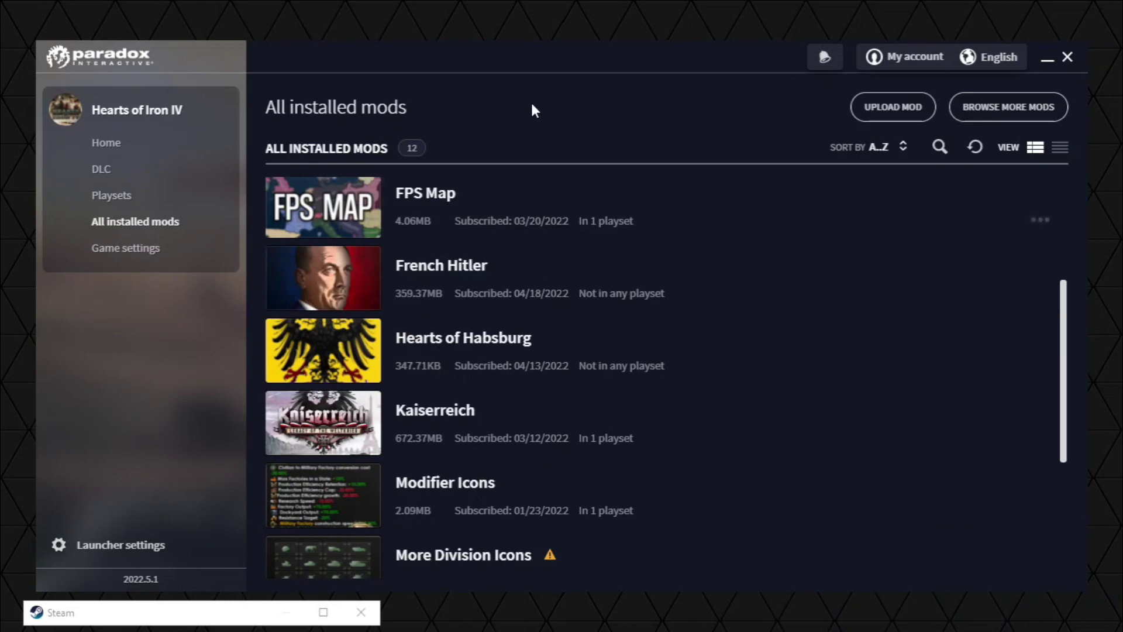
pyautogui.click(166, 247)
pyautogui.scroll(-3, 854, 355)
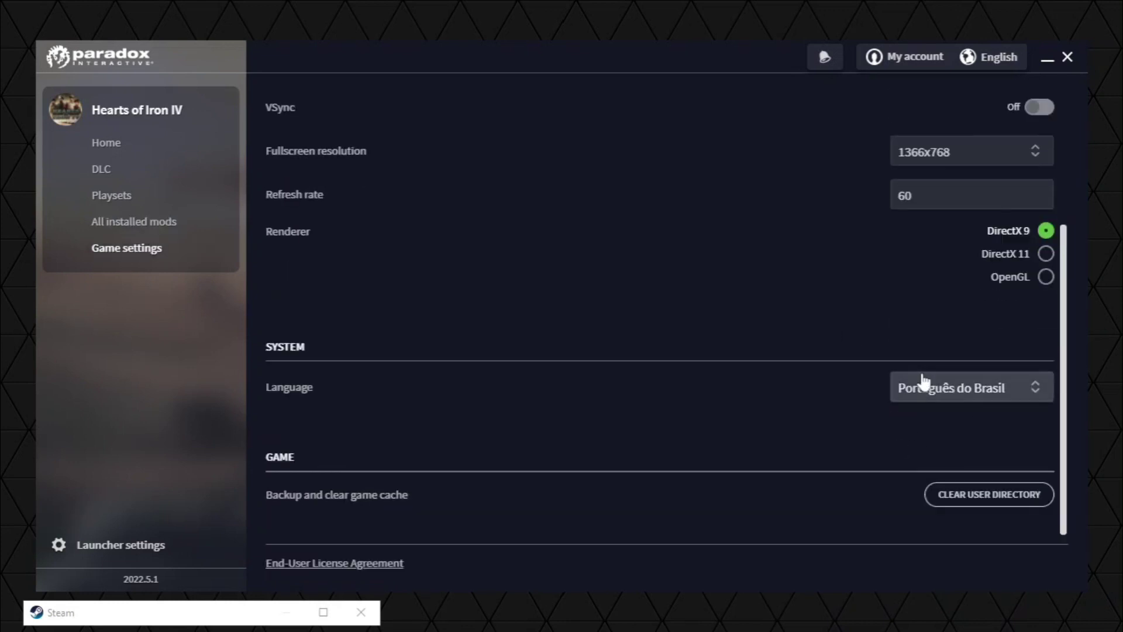
pyautogui.click(148, 222)
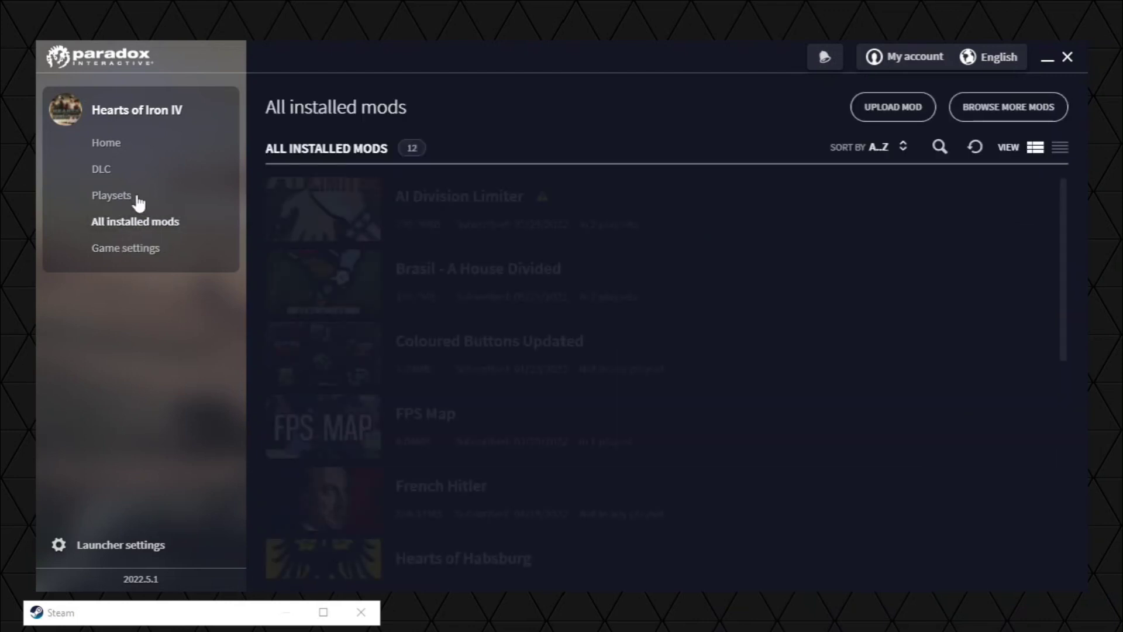
# Return to the playsets and switch from playset padrão to the kaiser playset.
pyautogui.click(138, 197)
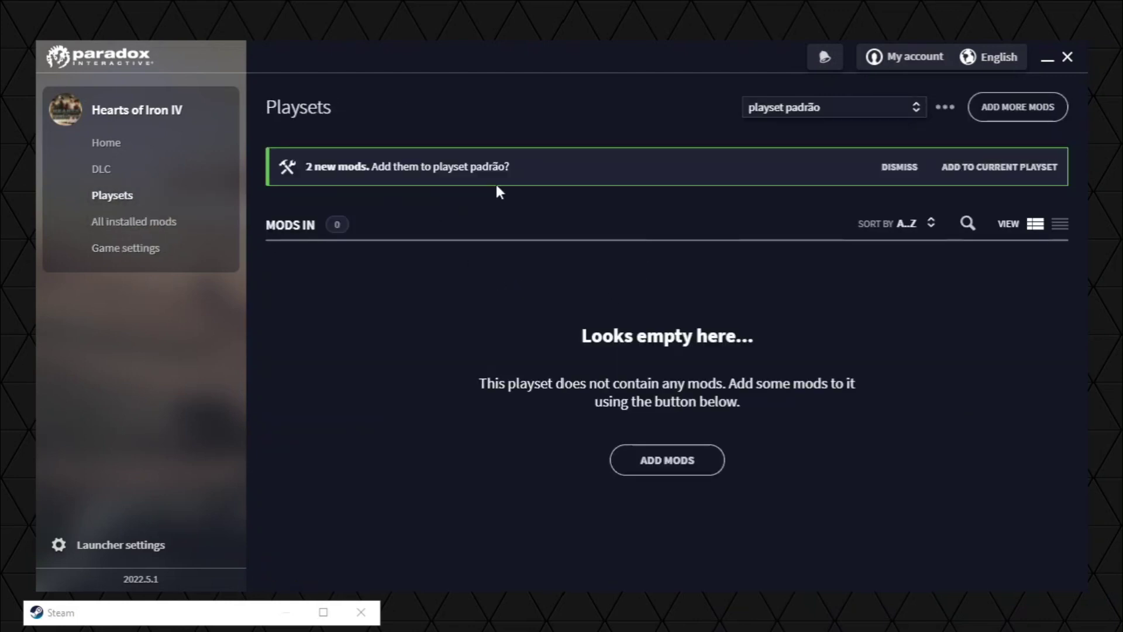
pyautogui.click(148, 223)
pyautogui.click(133, 198)
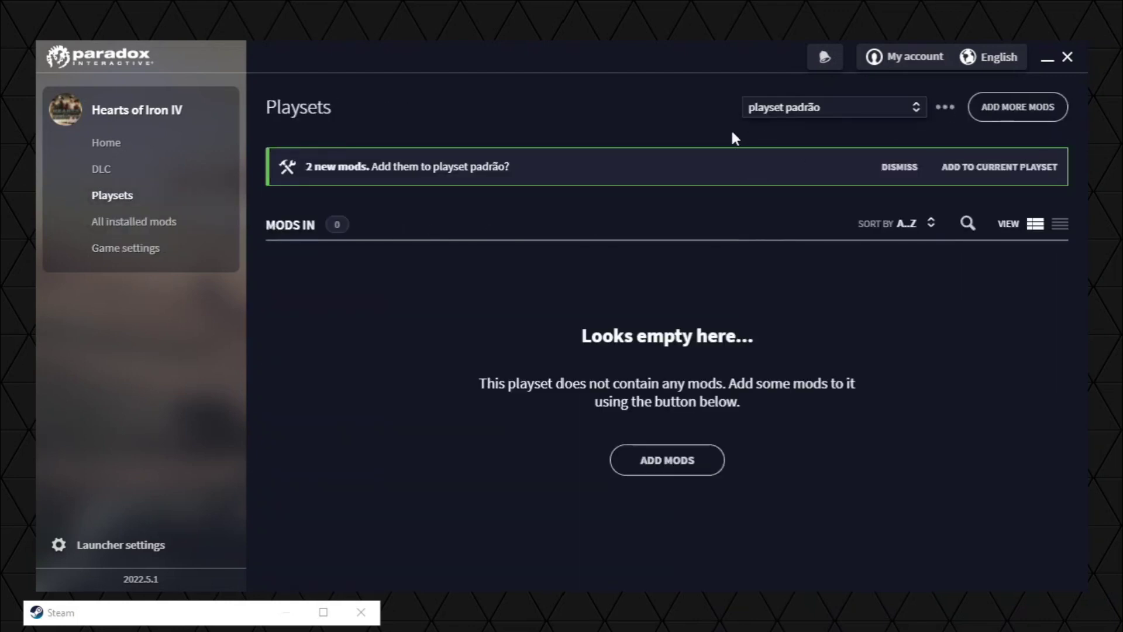
pyautogui.click(801, 116)
pyautogui.click(809, 261)
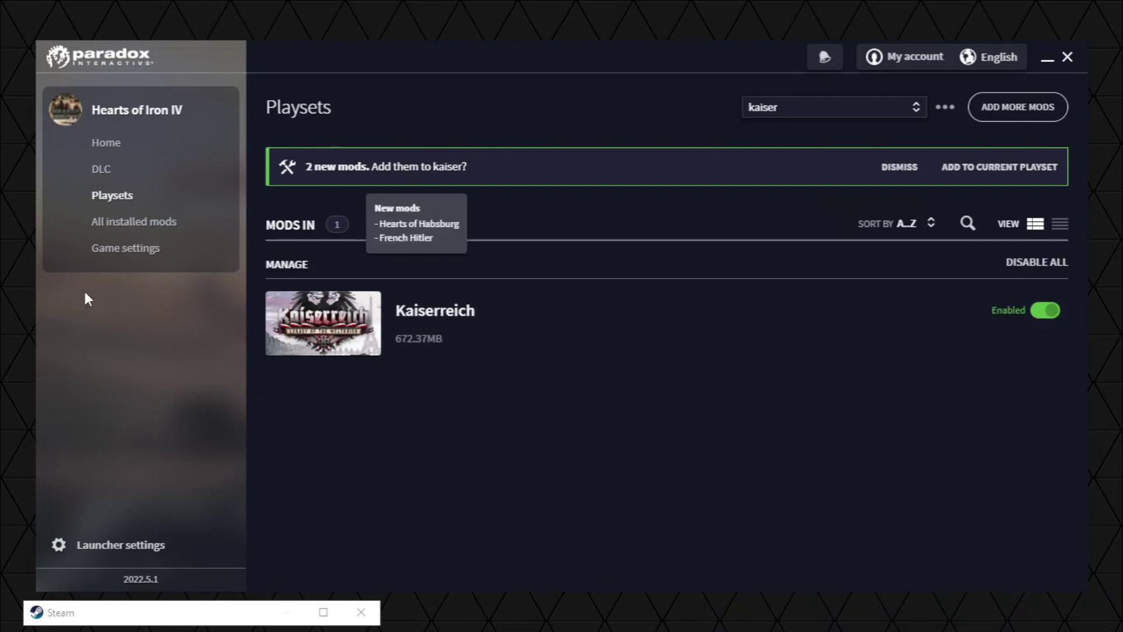
# Review the game's system language setting and add the new mods Hearts of Habsburg and French Hitler to playset padrão.
pyautogui.click(192, 256)
pyautogui.scroll(-3, 644, 362)
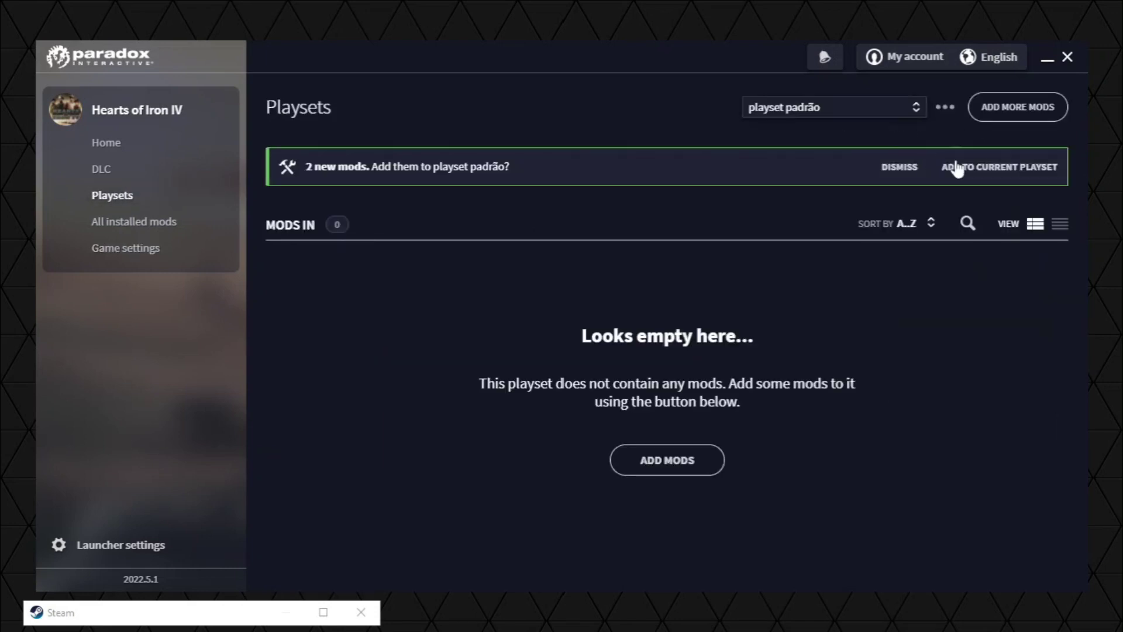
pyautogui.click(967, 168)
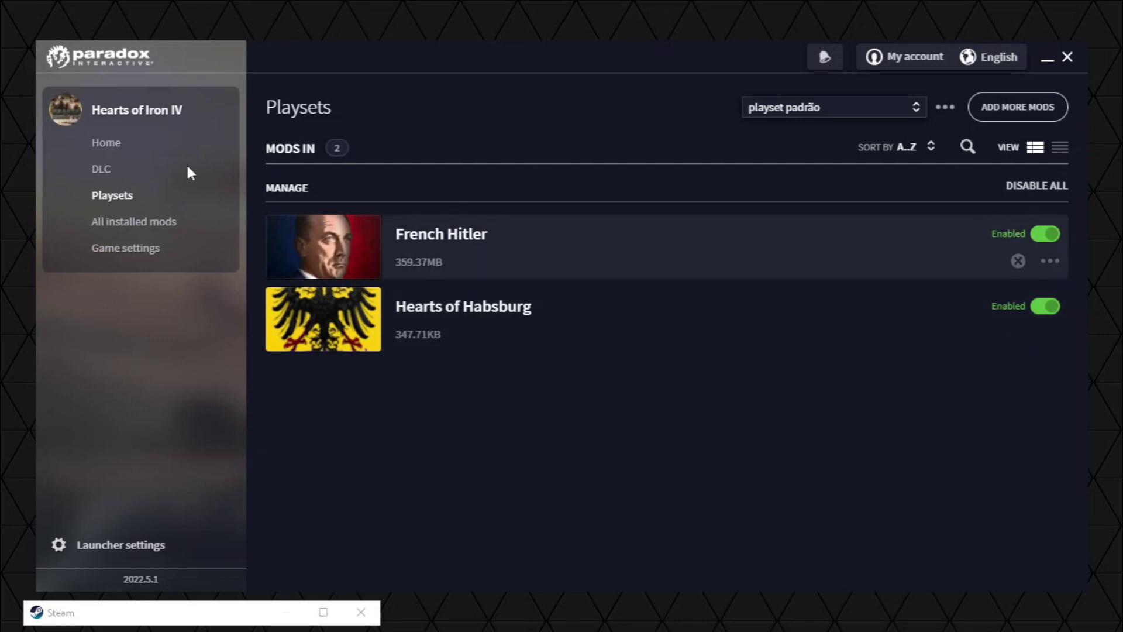
# Review the full list of installed mods, the warning on More Division Icons, and the language in the game settings.
pyautogui.click(151, 144)
pyautogui.click(134, 221)
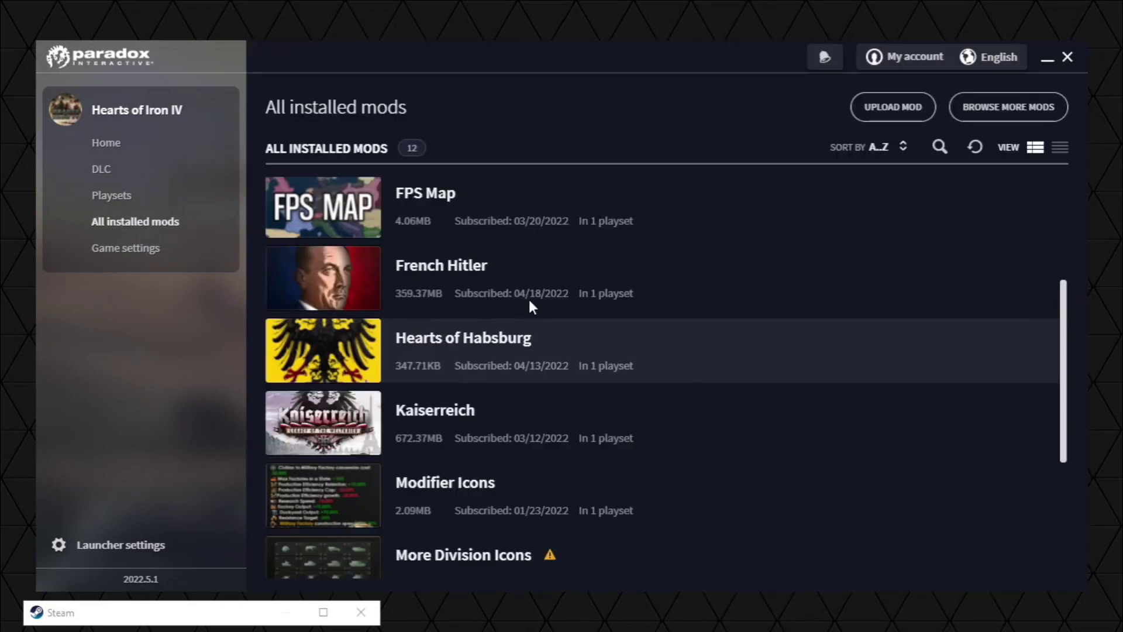
pyautogui.scroll(-5, 528, 299)
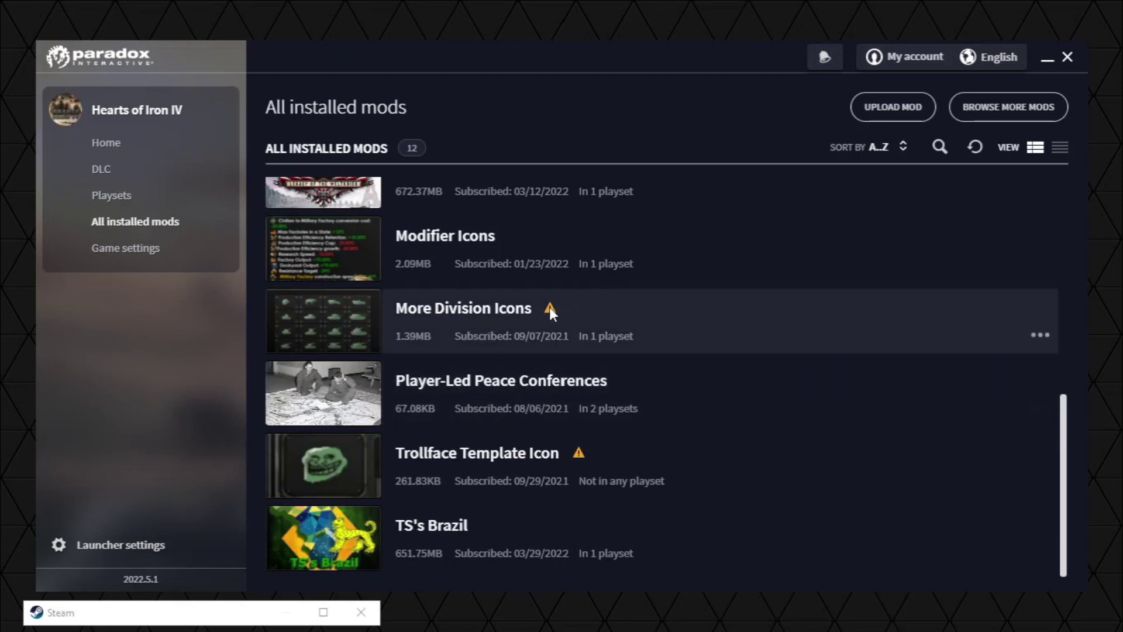
pyautogui.moveTo(549, 307)
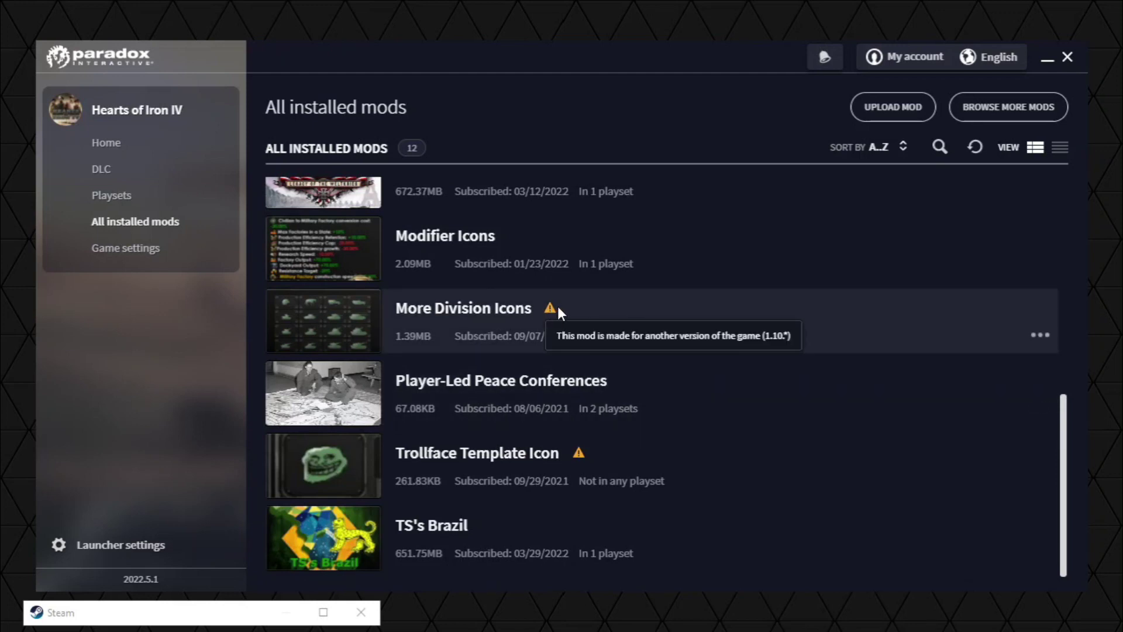
pyautogui.scroll(5, 591, 287)
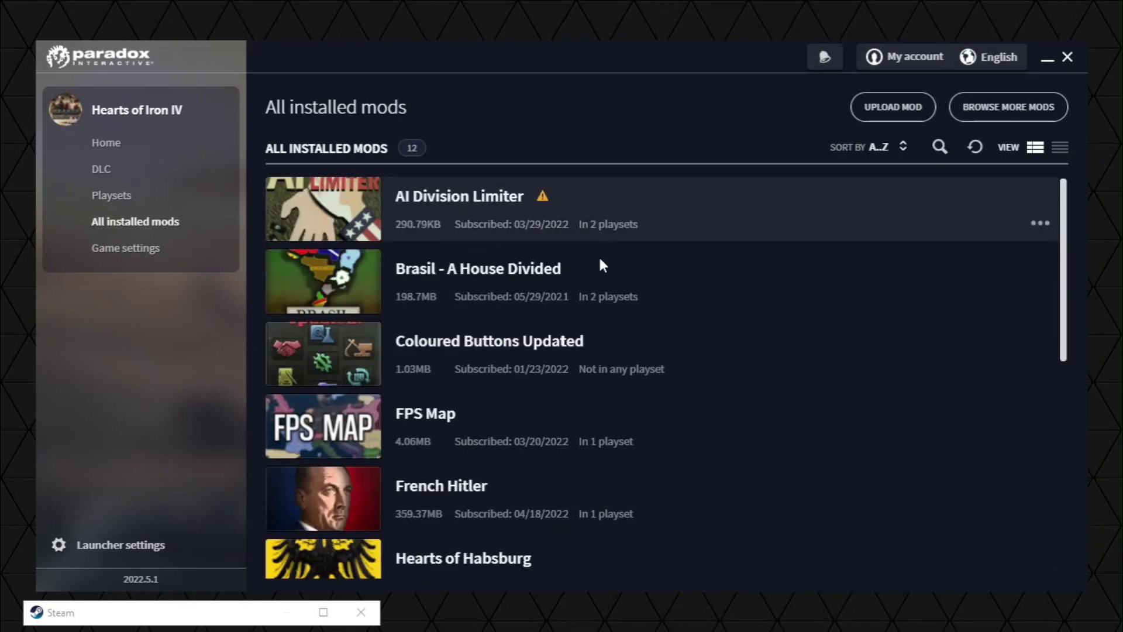
pyautogui.scroll(-5, 497, 258)
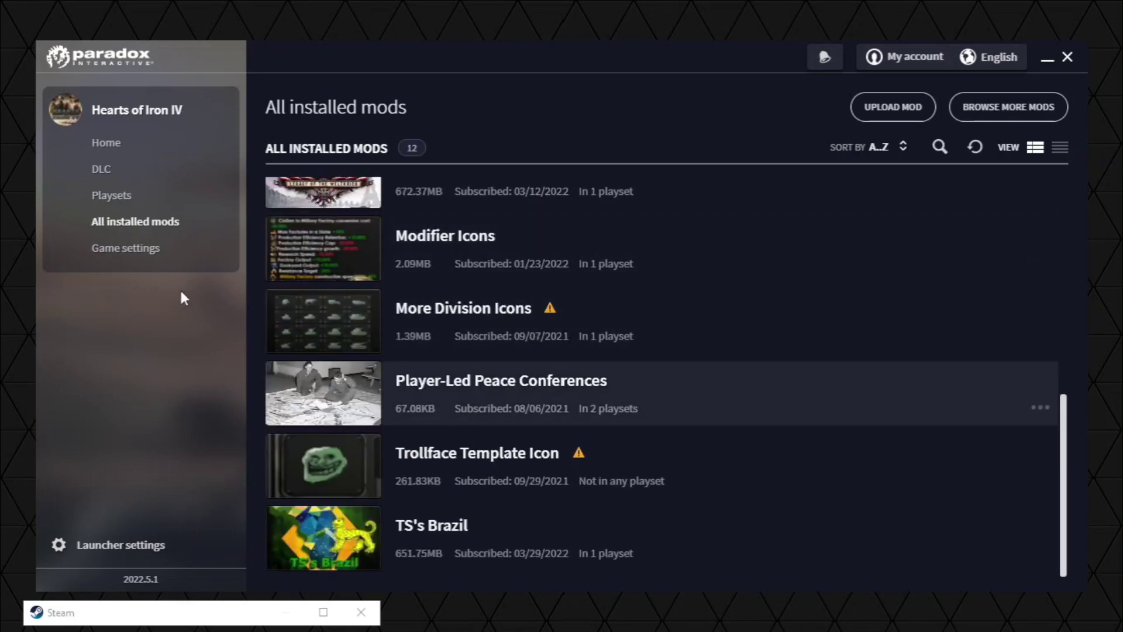
pyautogui.click(155, 247)
pyautogui.scroll(-3, 992, 384)
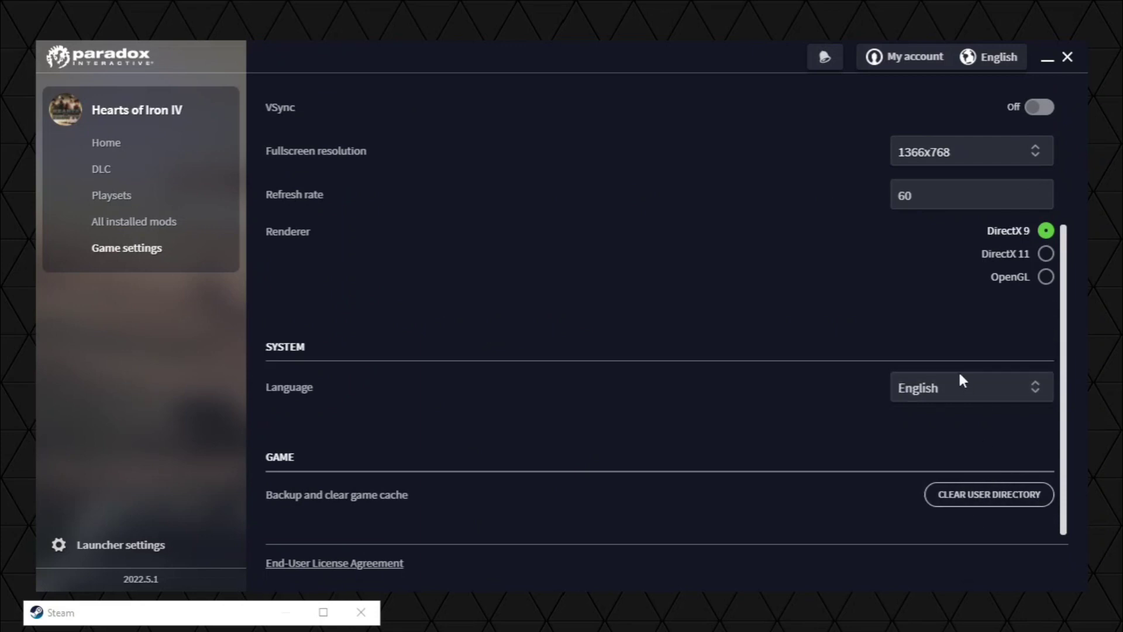
# Check the mods in playset padrão and launch Hearts of Iron IV with that playset.
pyautogui.click(130, 149)
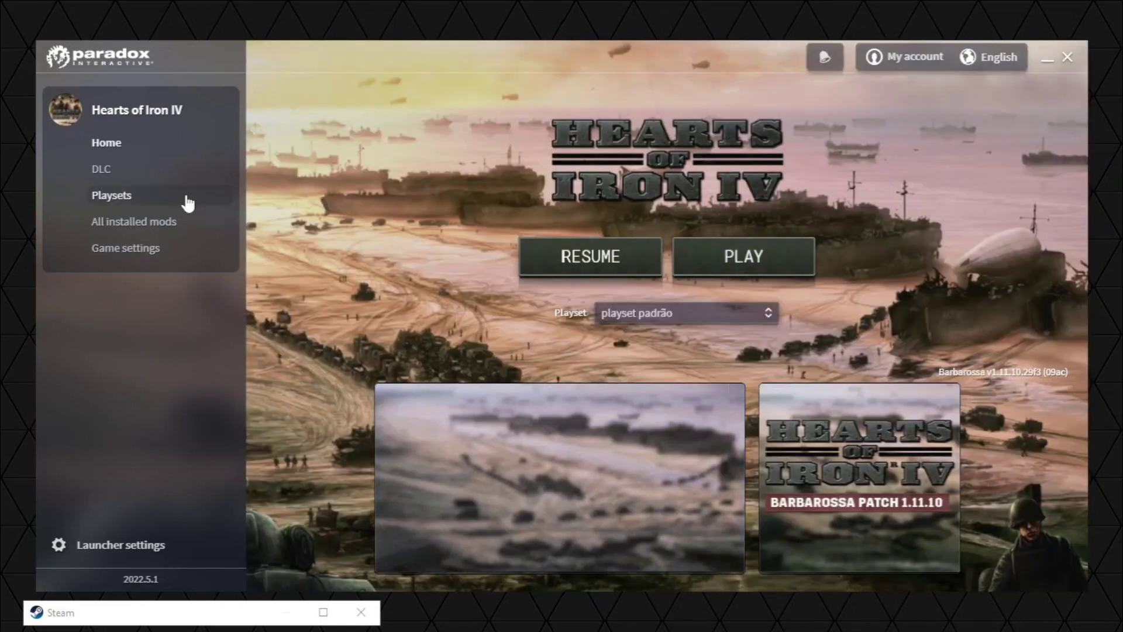
pyautogui.click(183, 198)
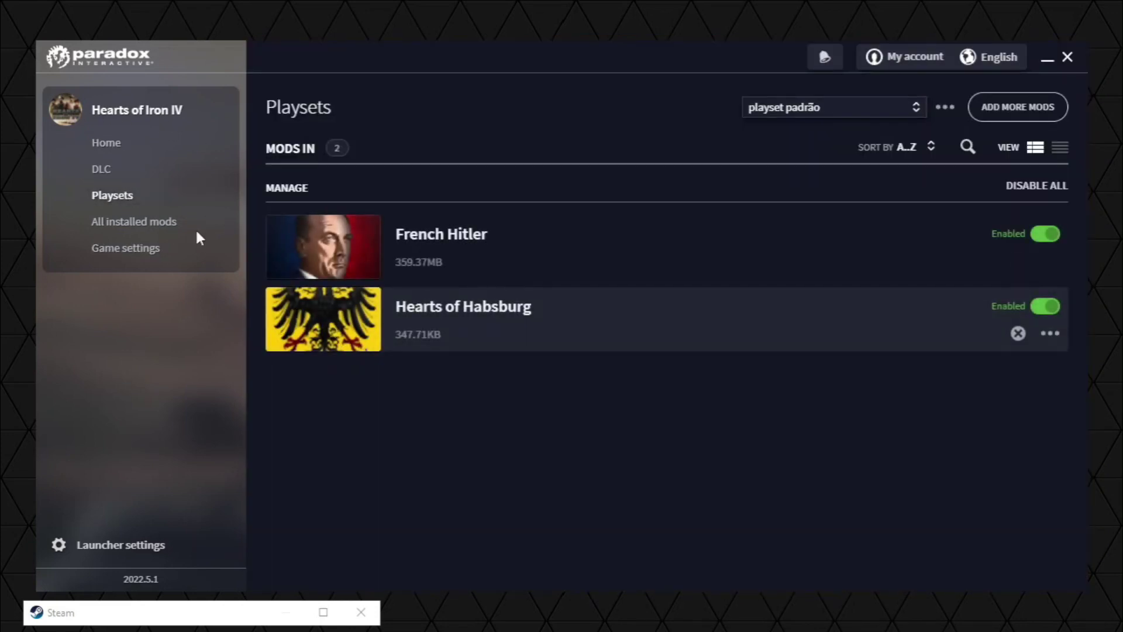
pyautogui.click(159, 143)
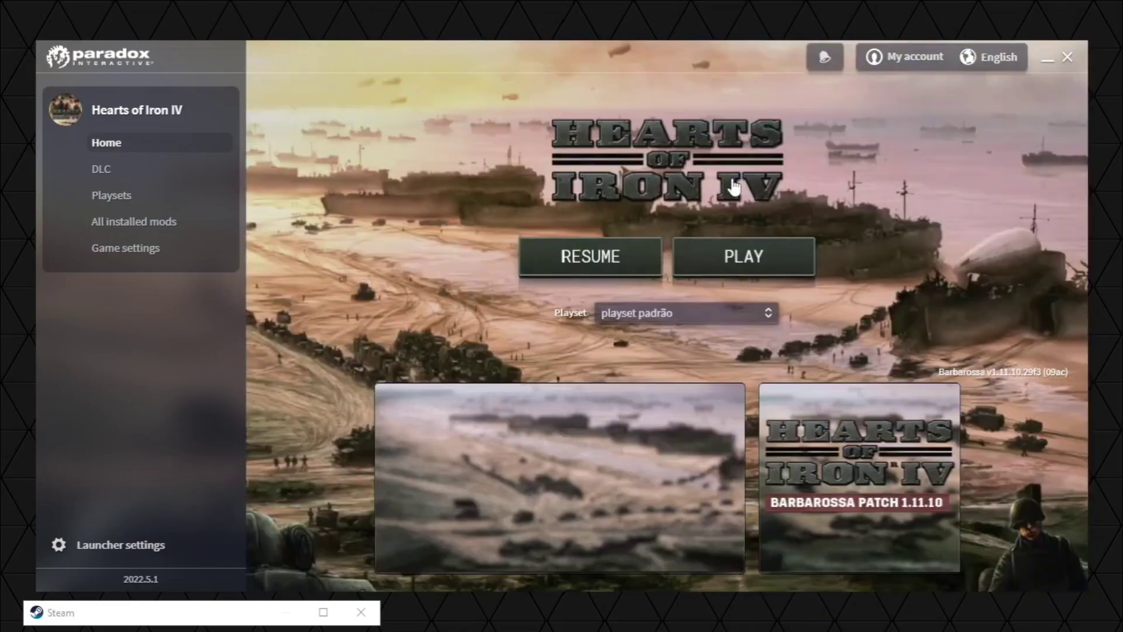
pyautogui.click(776, 251)
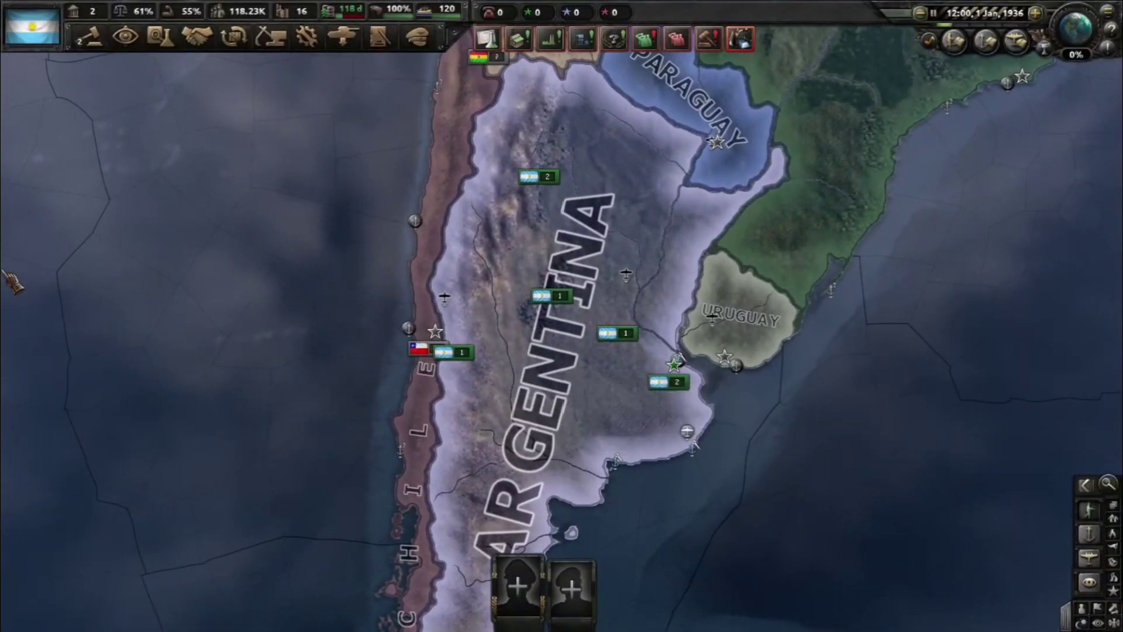
# Open Argentina's national focus tree and examine the Habsburg branch under A Child in The Reeds.
pyautogui.press('q')
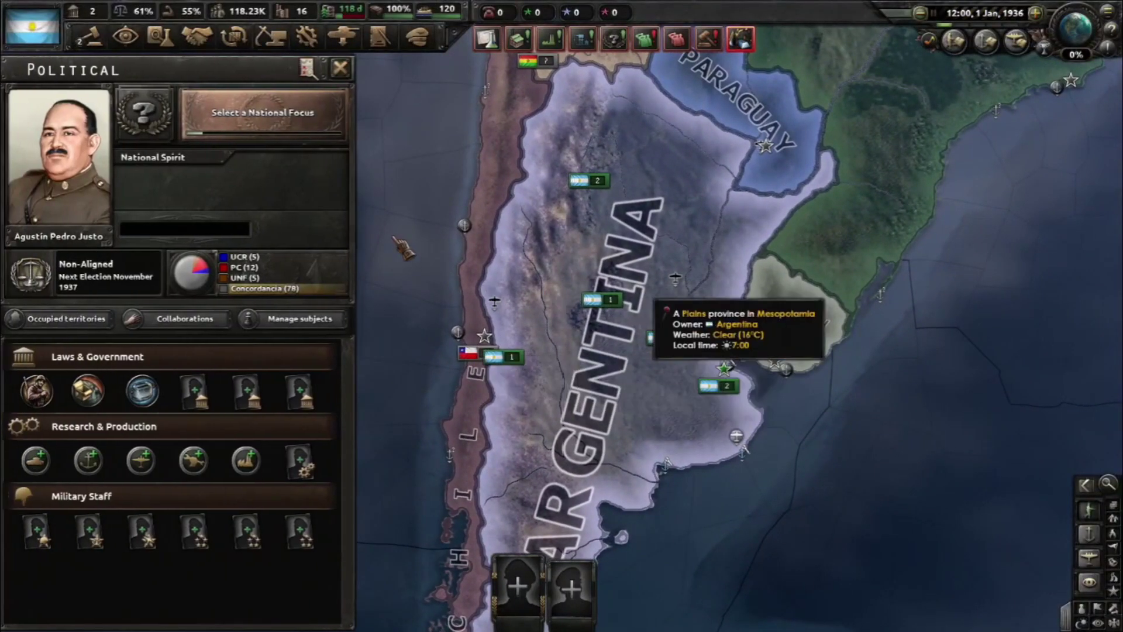
pyautogui.click(291, 118)
pyautogui.scroll(3, 760, 527)
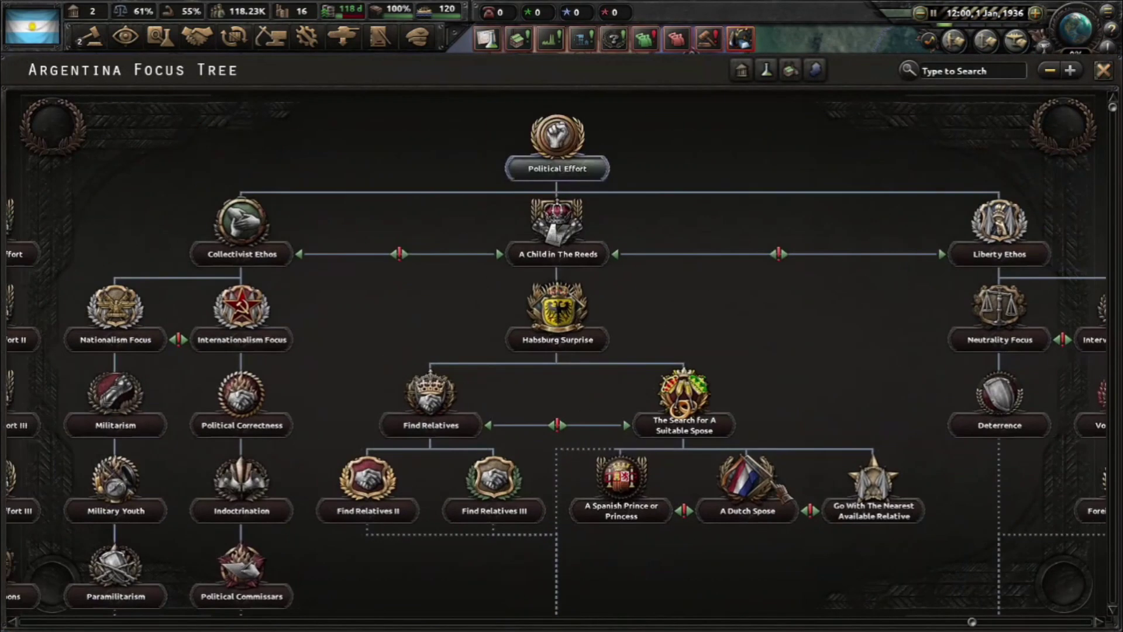
pyautogui.scroll(-1, 754, 544)
pyautogui.scroll(1, 745, 567)
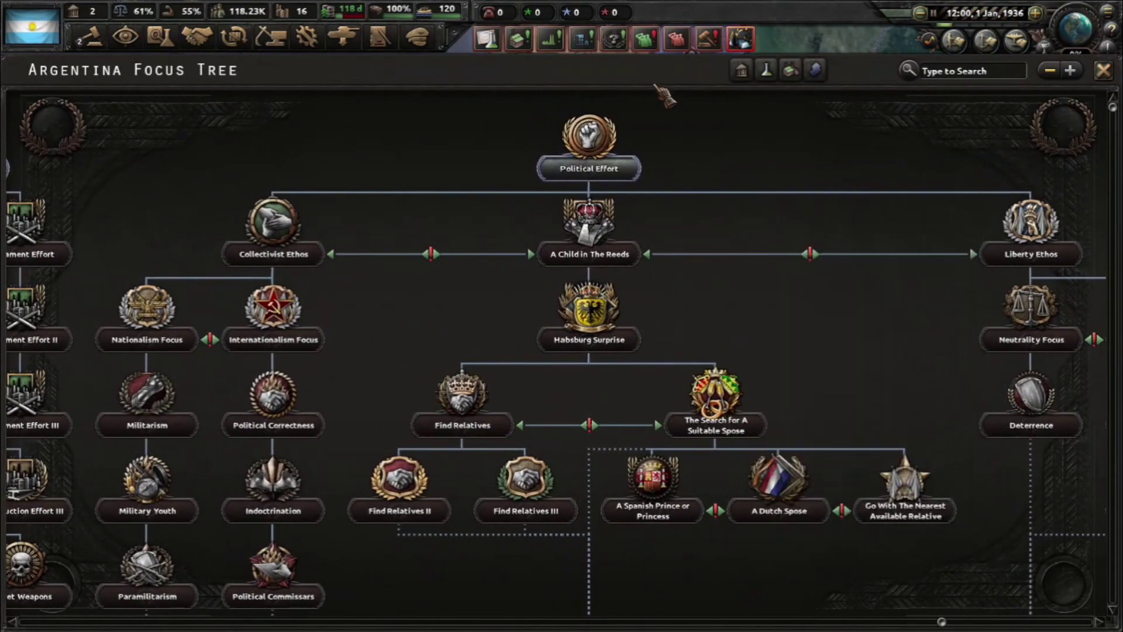
pyautogui.scroll(-5, 637, 292)
pyautogui.scroll(3, 620, 351)
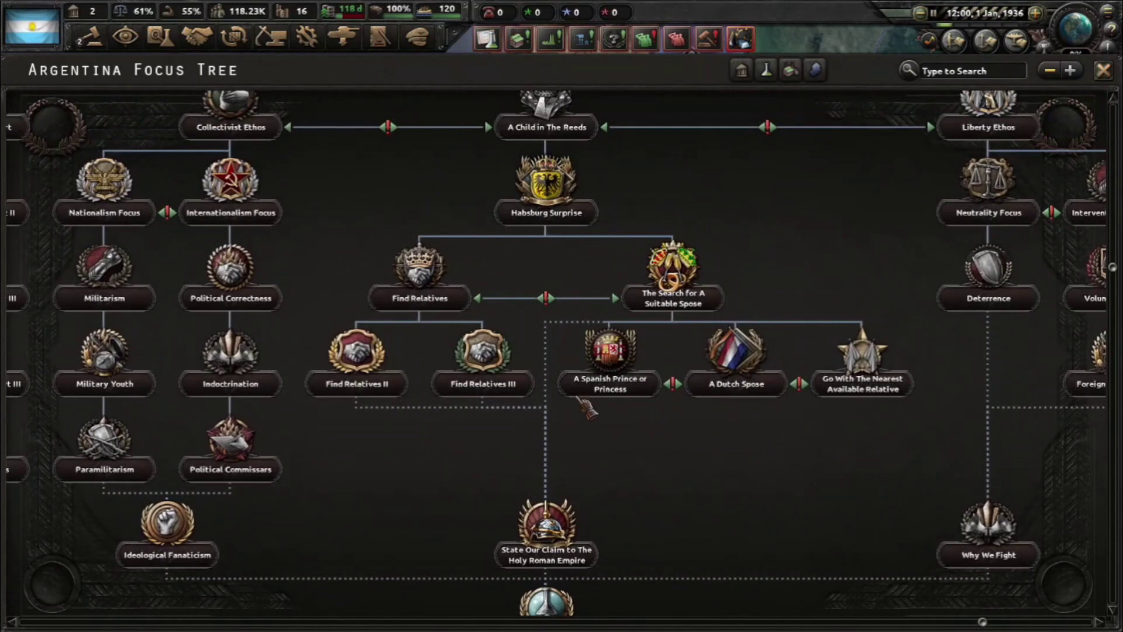
pyautogui.scroll(2, 597, 269)
# Read the details of the Habsburg Surprise and A Spanish Prince or Princess focuses, and close the focus tree.
pyautogui.click(544, 313)
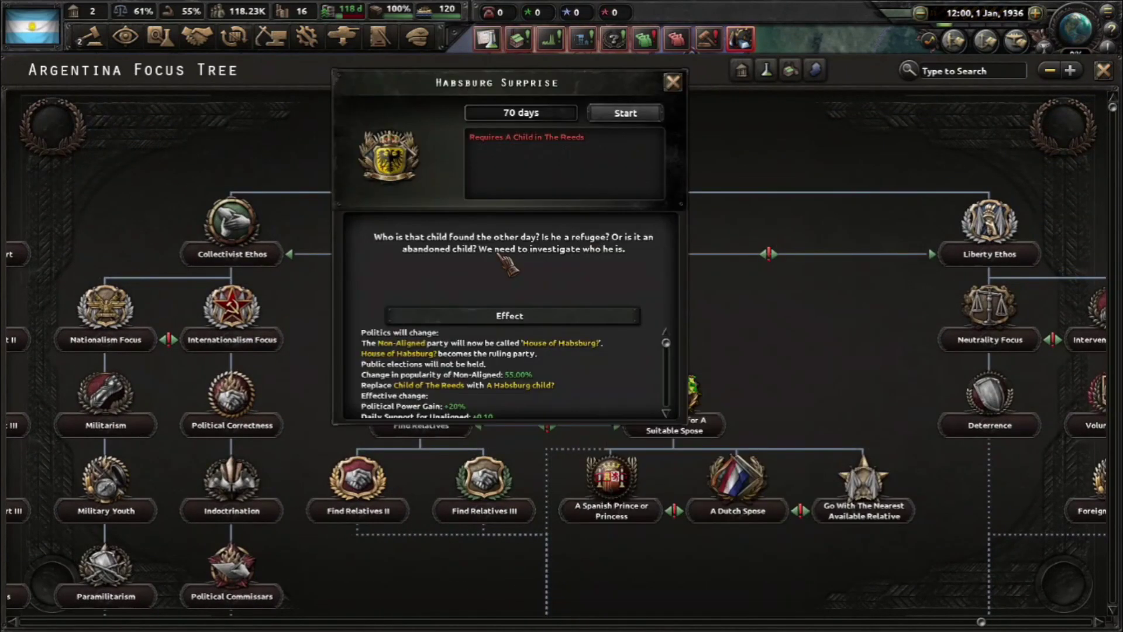
pyautogui.click(513, 517)
pyautogui.click(611, 486)
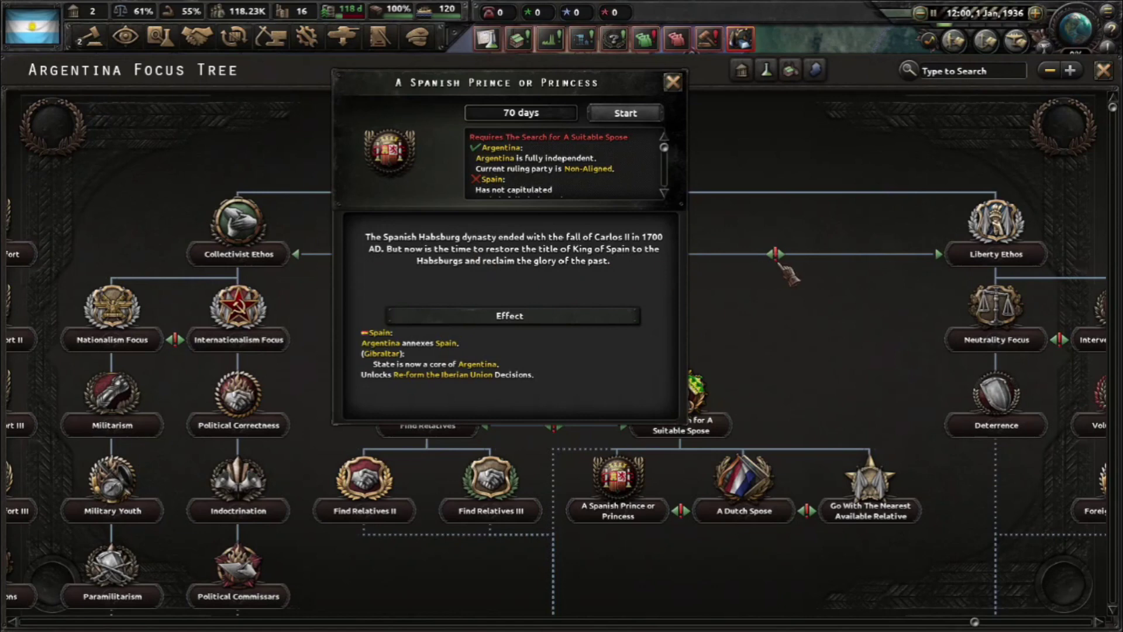
pyautogui.press('Escape')
pyautogui.press('Escape')
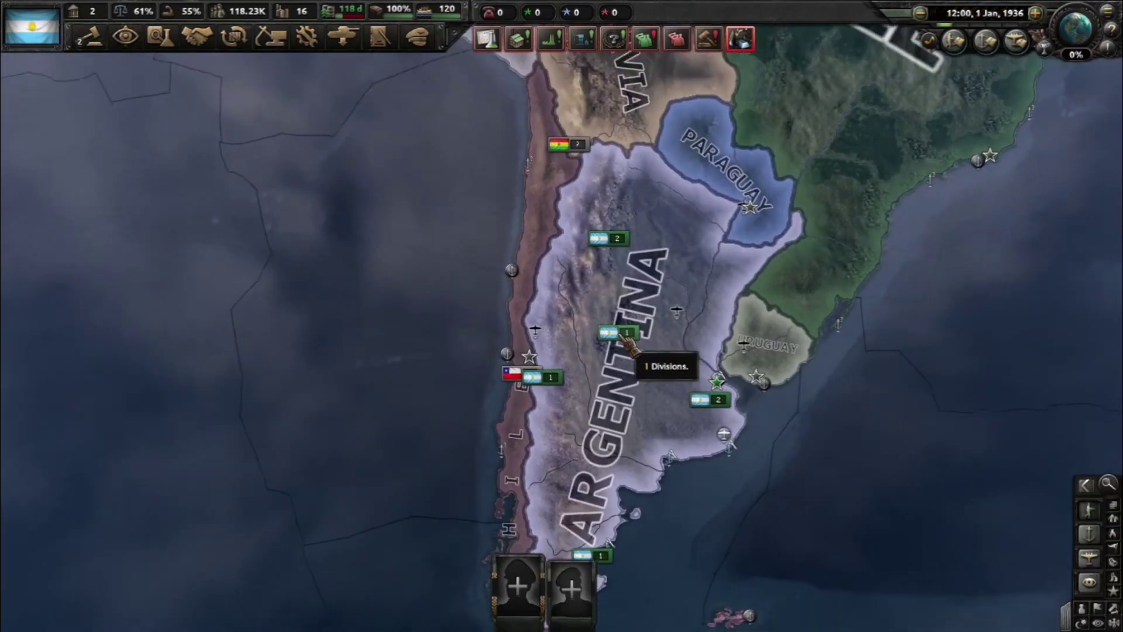
pyautogui.scroll(3, 637, 379)
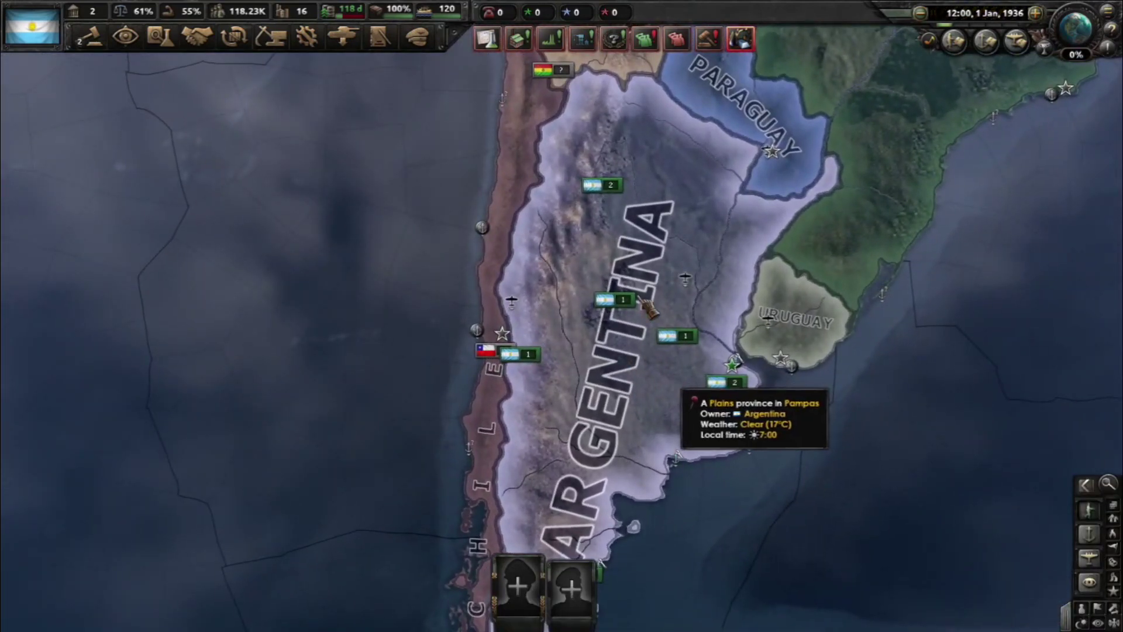
pyautogui.press('q')
pyautogui.press('Escape')
pyautogui.scroll(-2, 640, 287)
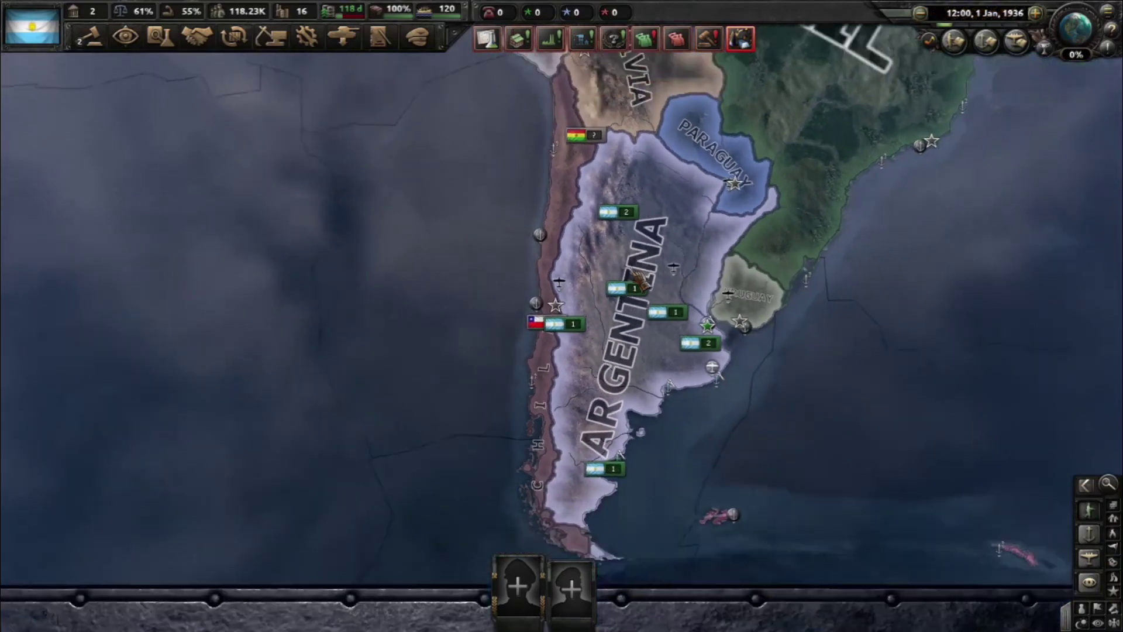
pyautogui.scroll(-5, 640, 287)
pyautogui.press('d')
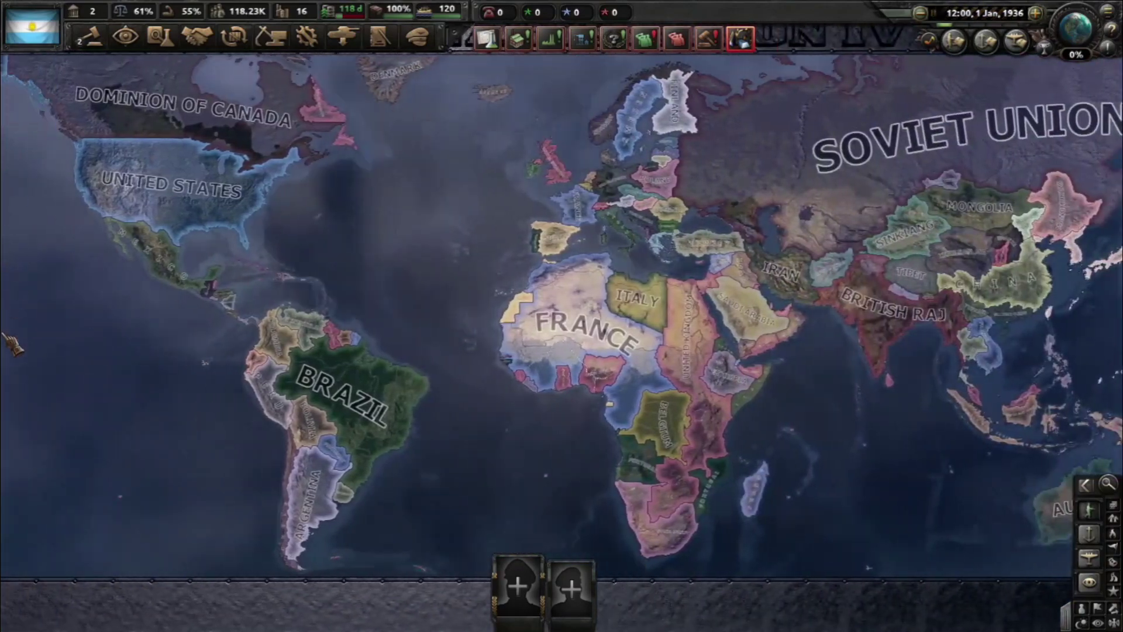
pyautogui.press('a')
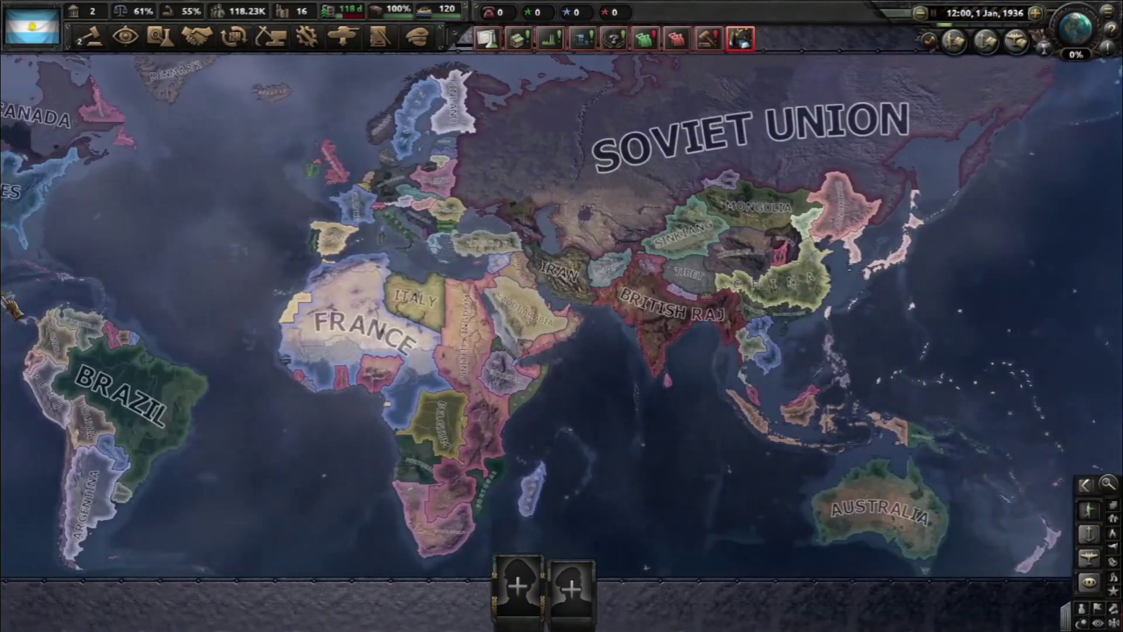
pyautogui.press('a')
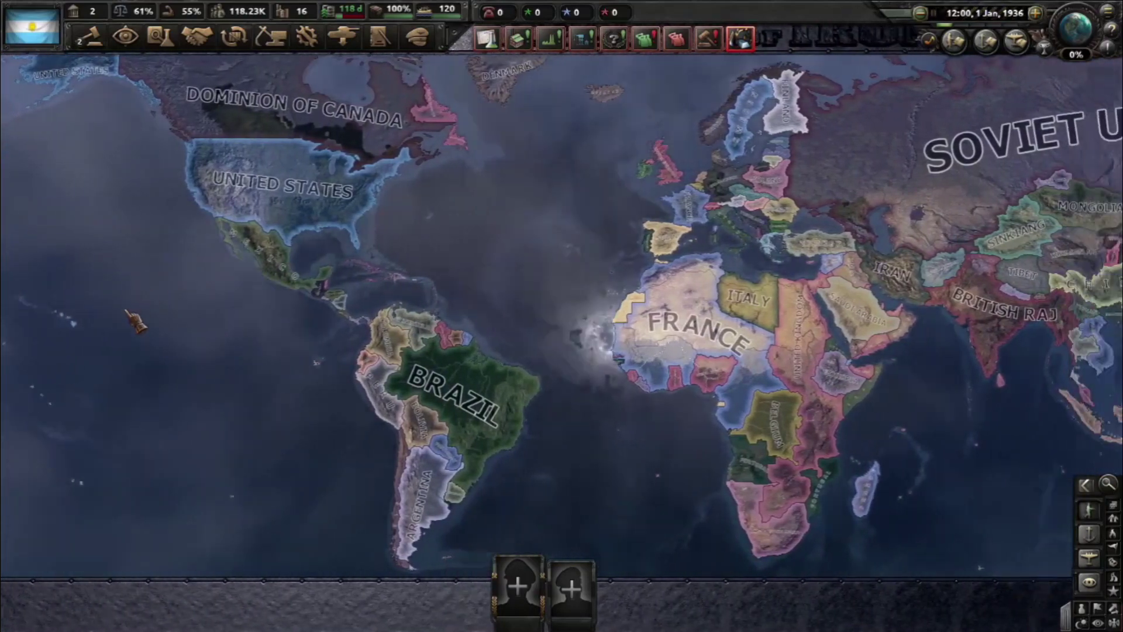
pyautogui.scroll(3, 514, 313)
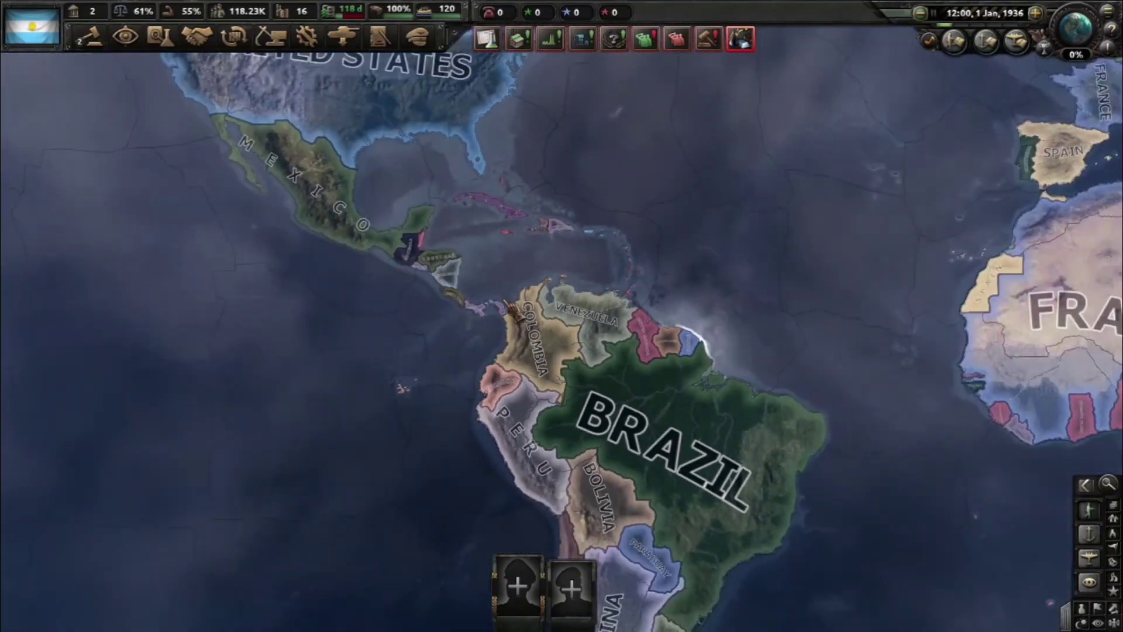
pyautogui.scroll(-3, 513, 313)
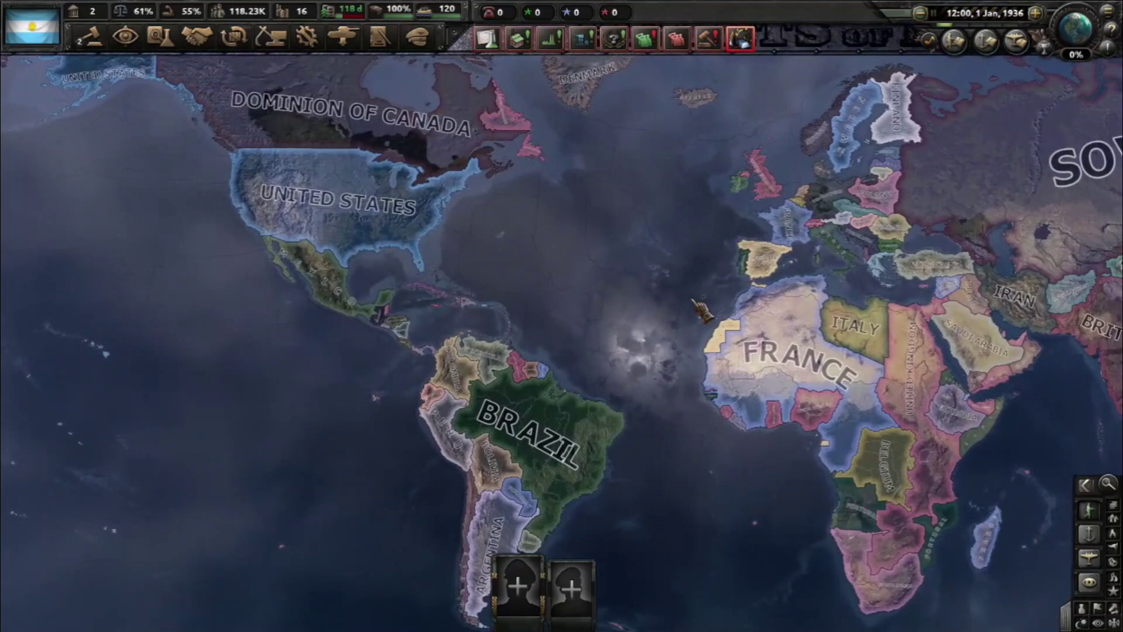
pyautogui.scroll(3, 606, 286)
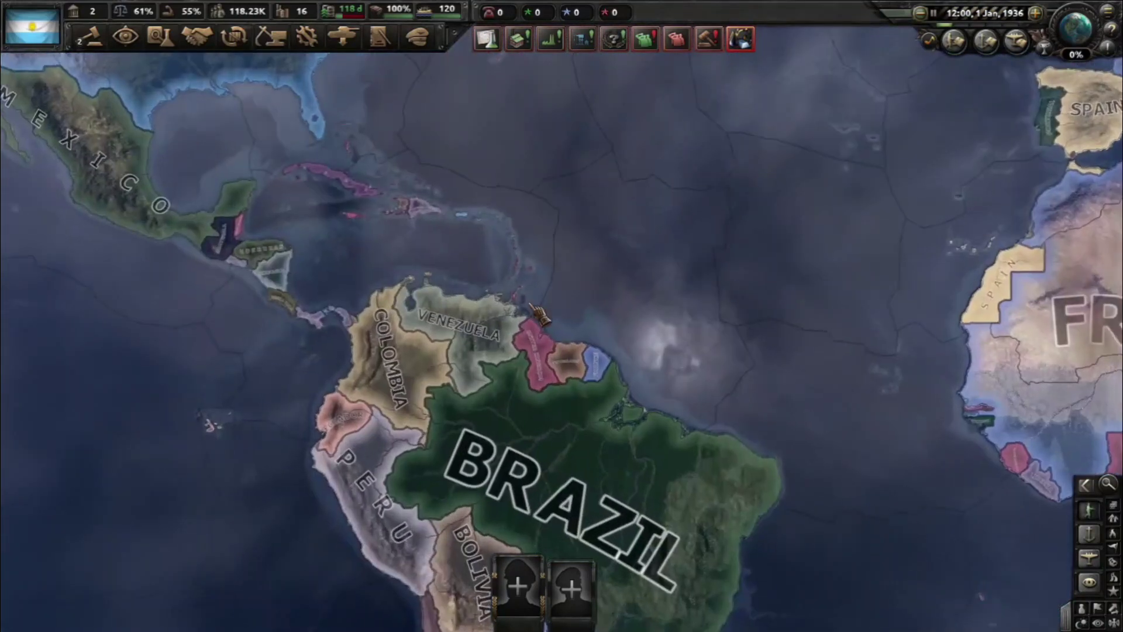
pyautogui.scroll(-1, 564, 337)
pyautogui.scroll(-4, 564, 337)
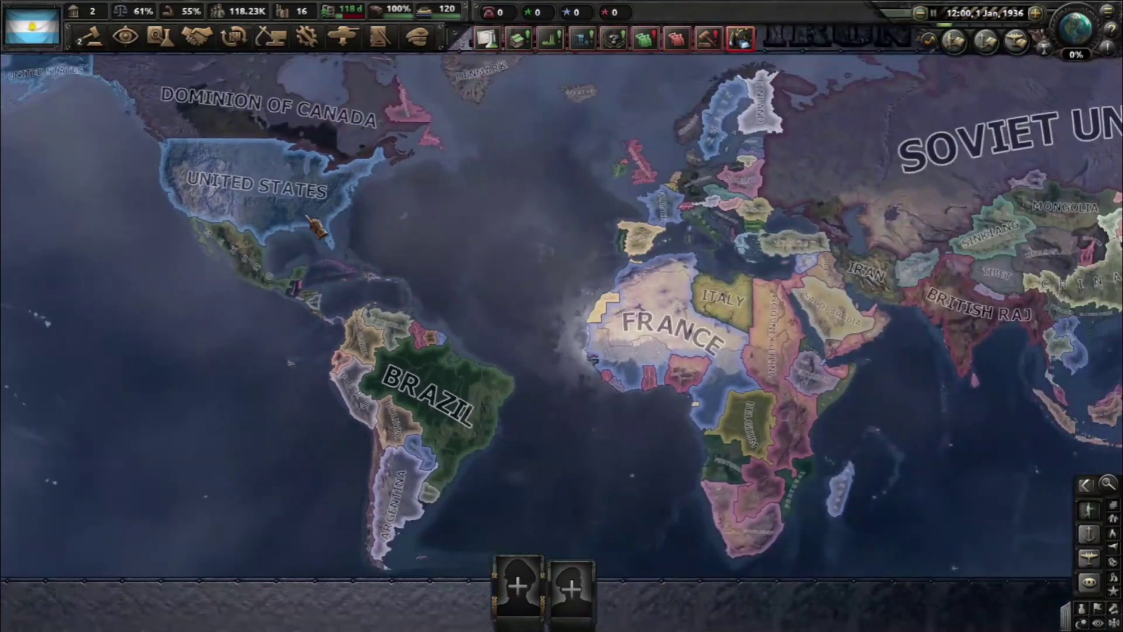
pyautogui.scroll(5, 169, 240)
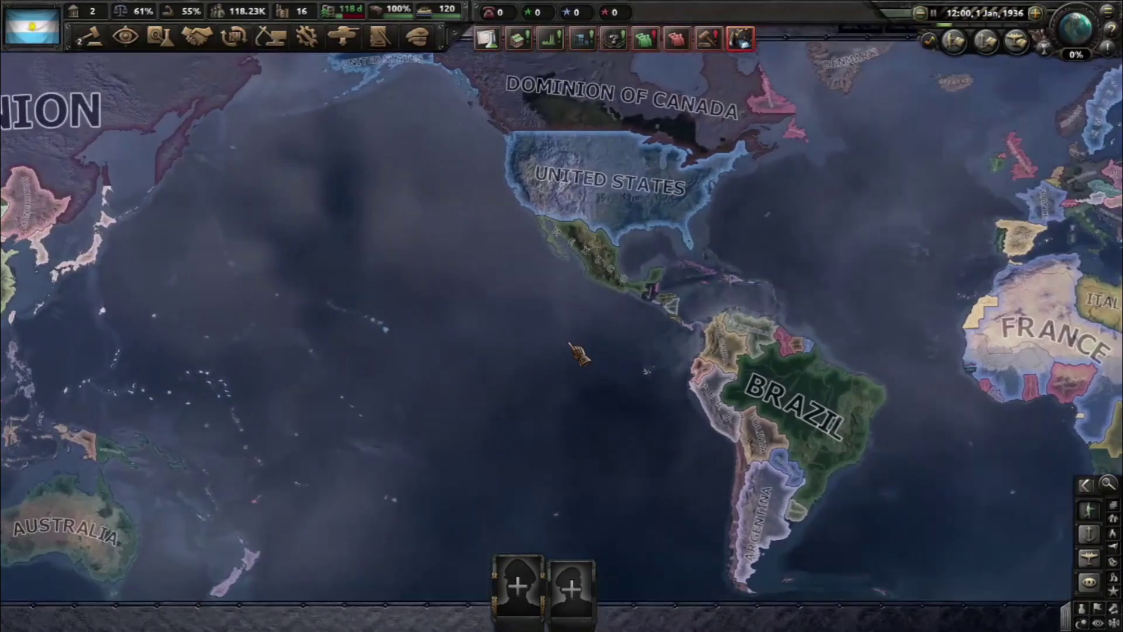